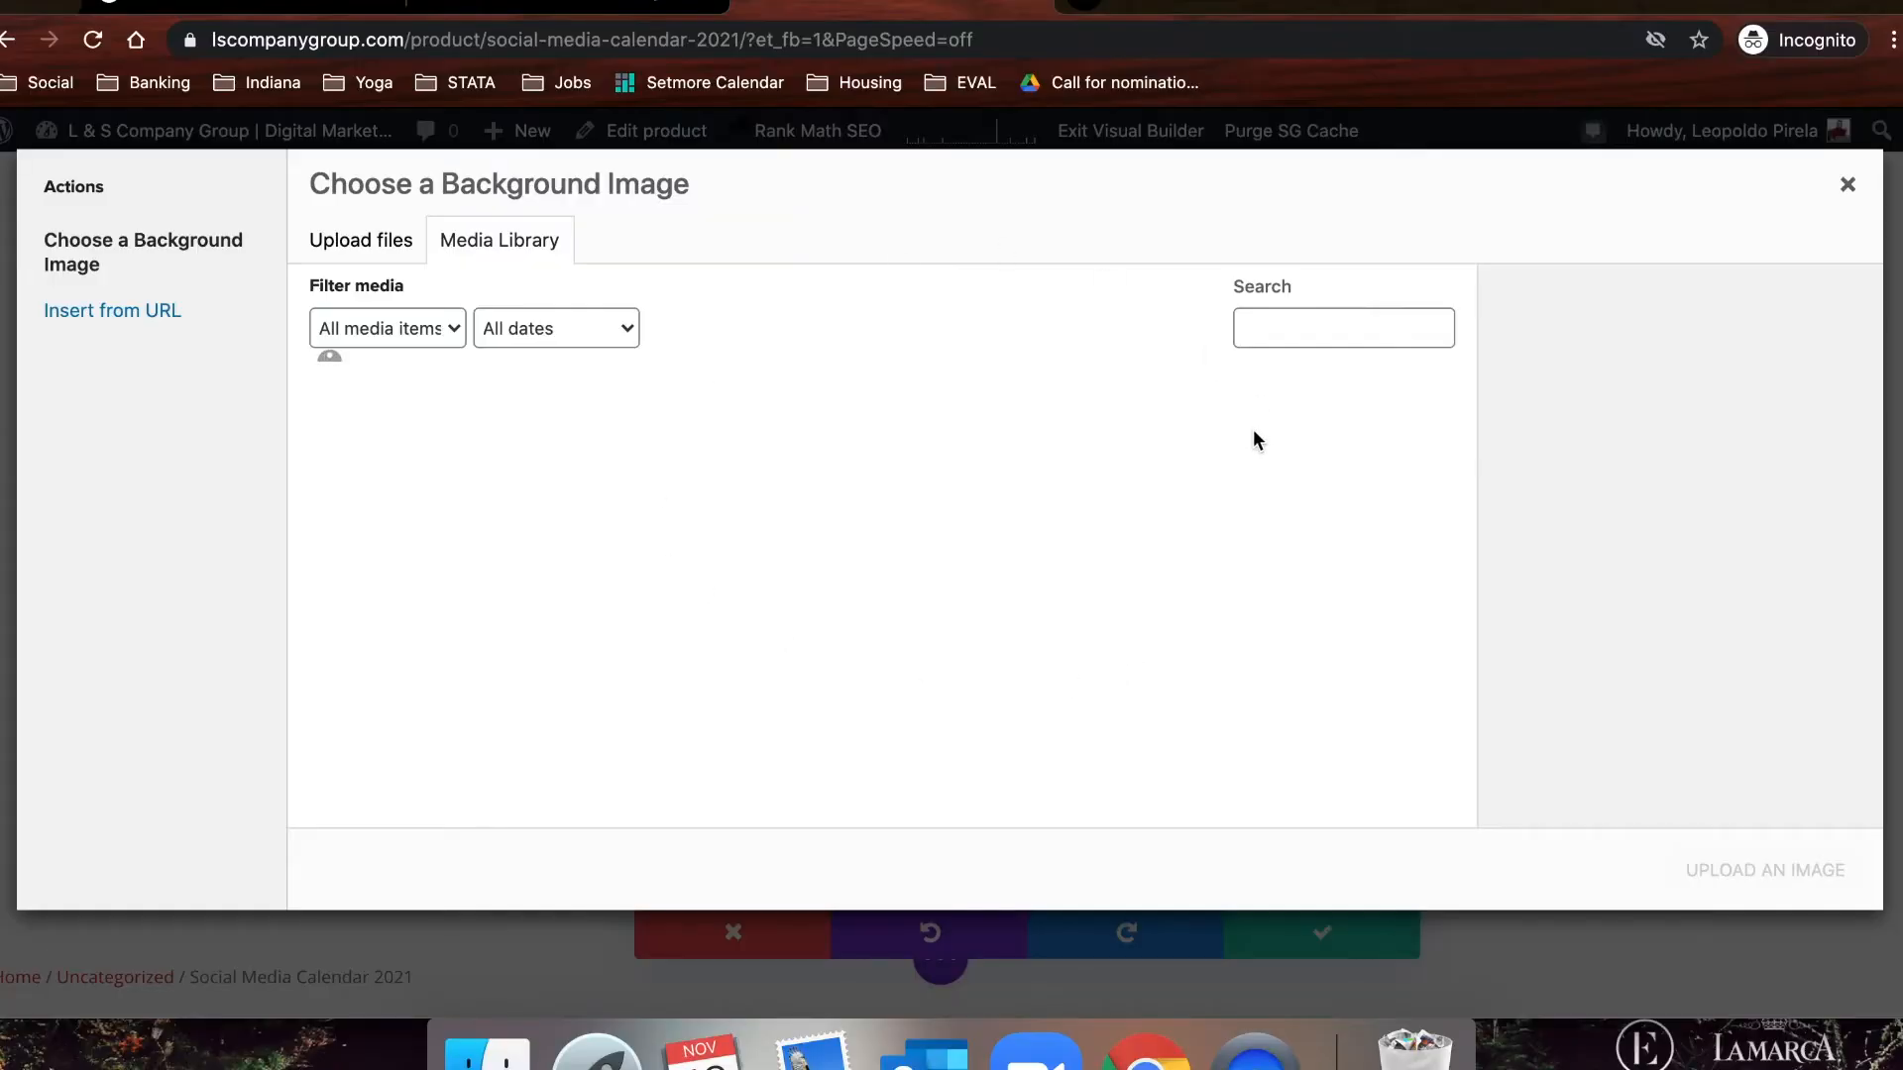
- Set bar-marketing-services-1.jpg from the media library as the section's background image and save the section settings
scroll(1021, 585, down, 5)
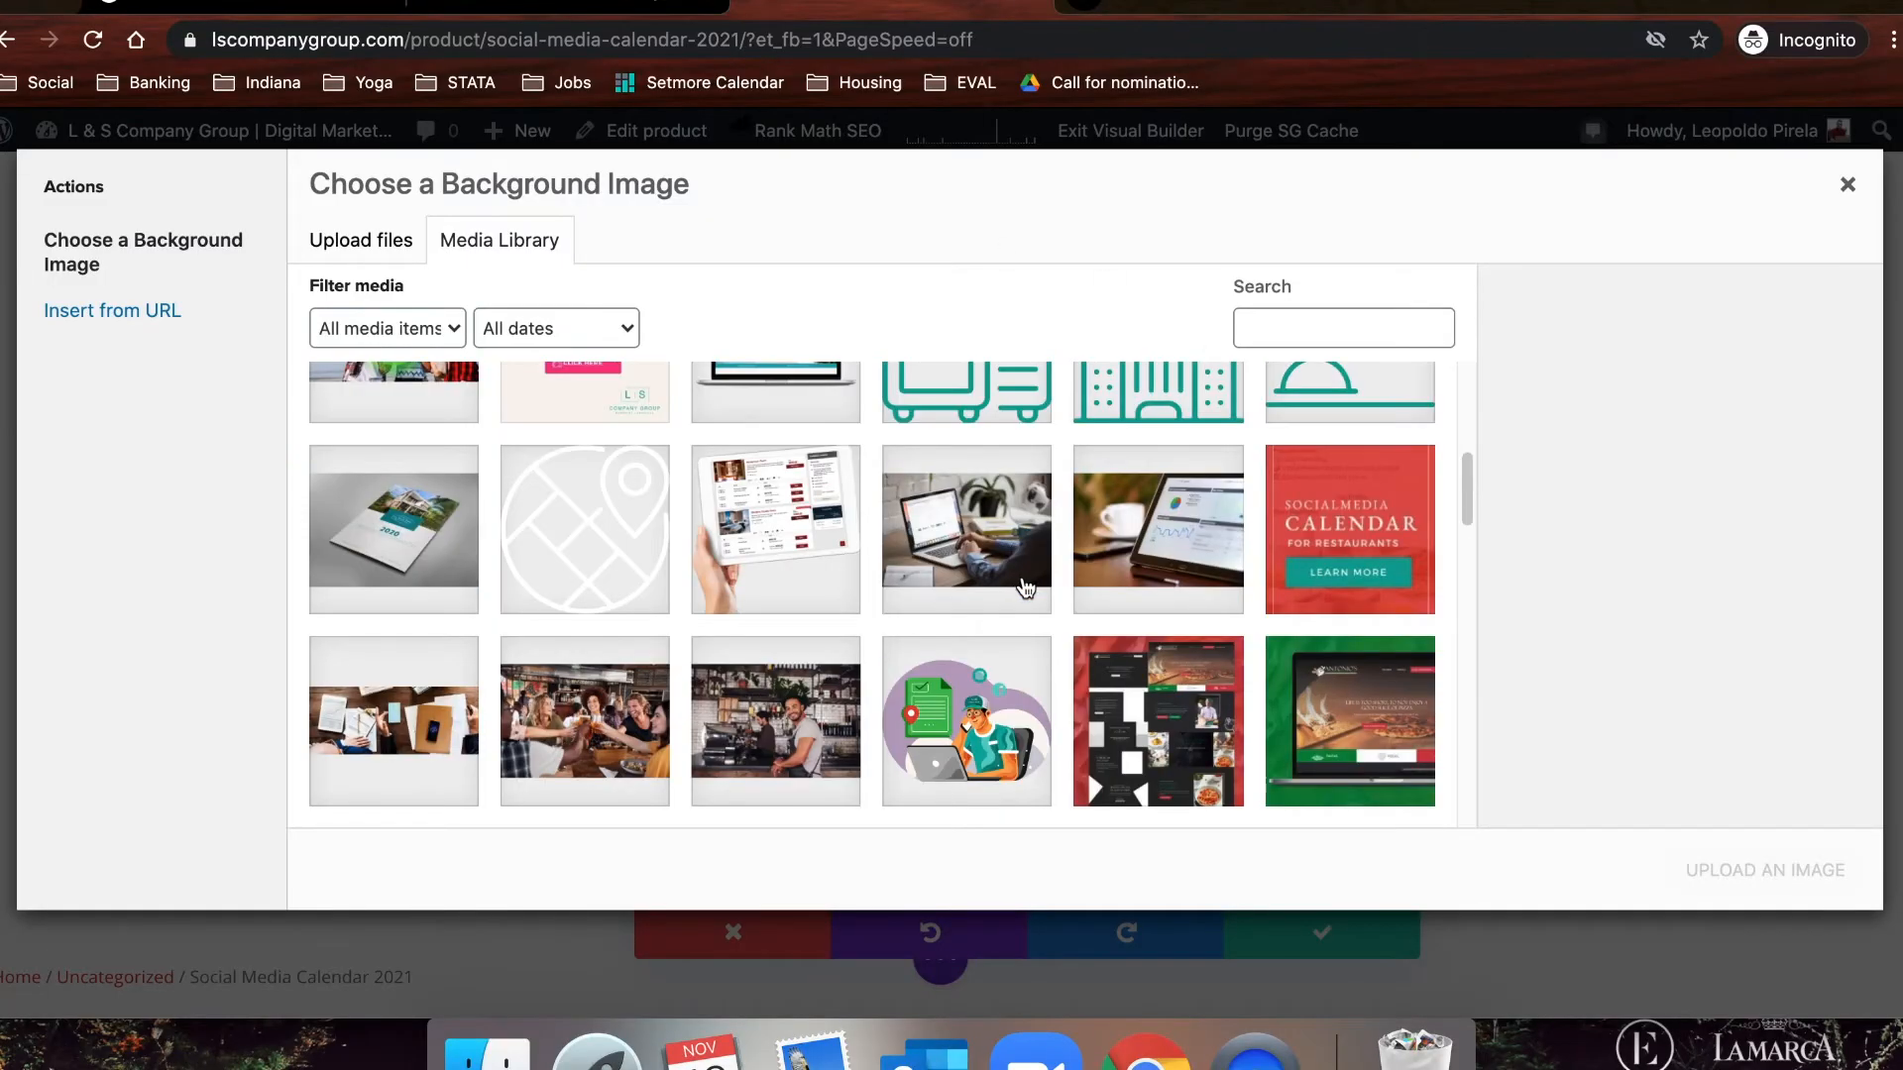
click(625, 707)
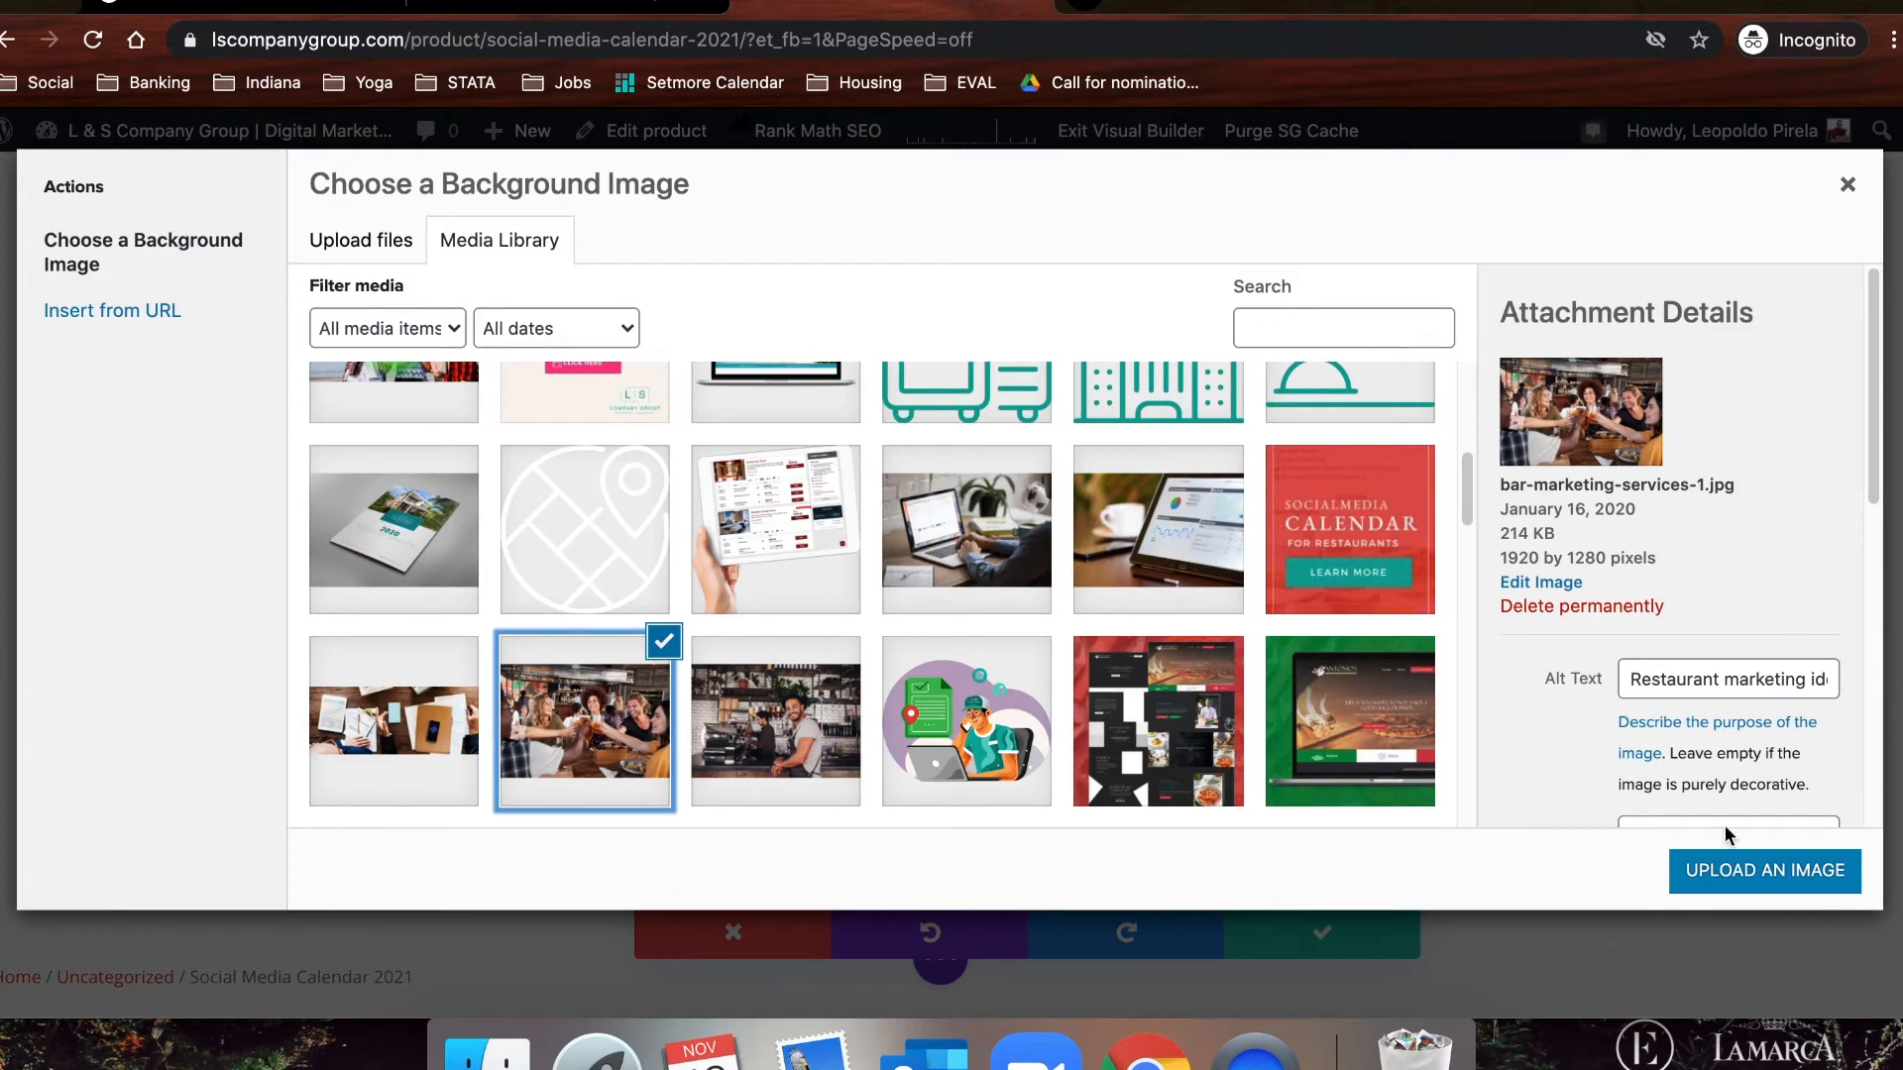
click(1729, 872)
drag(1146, 236, 1475, 306)
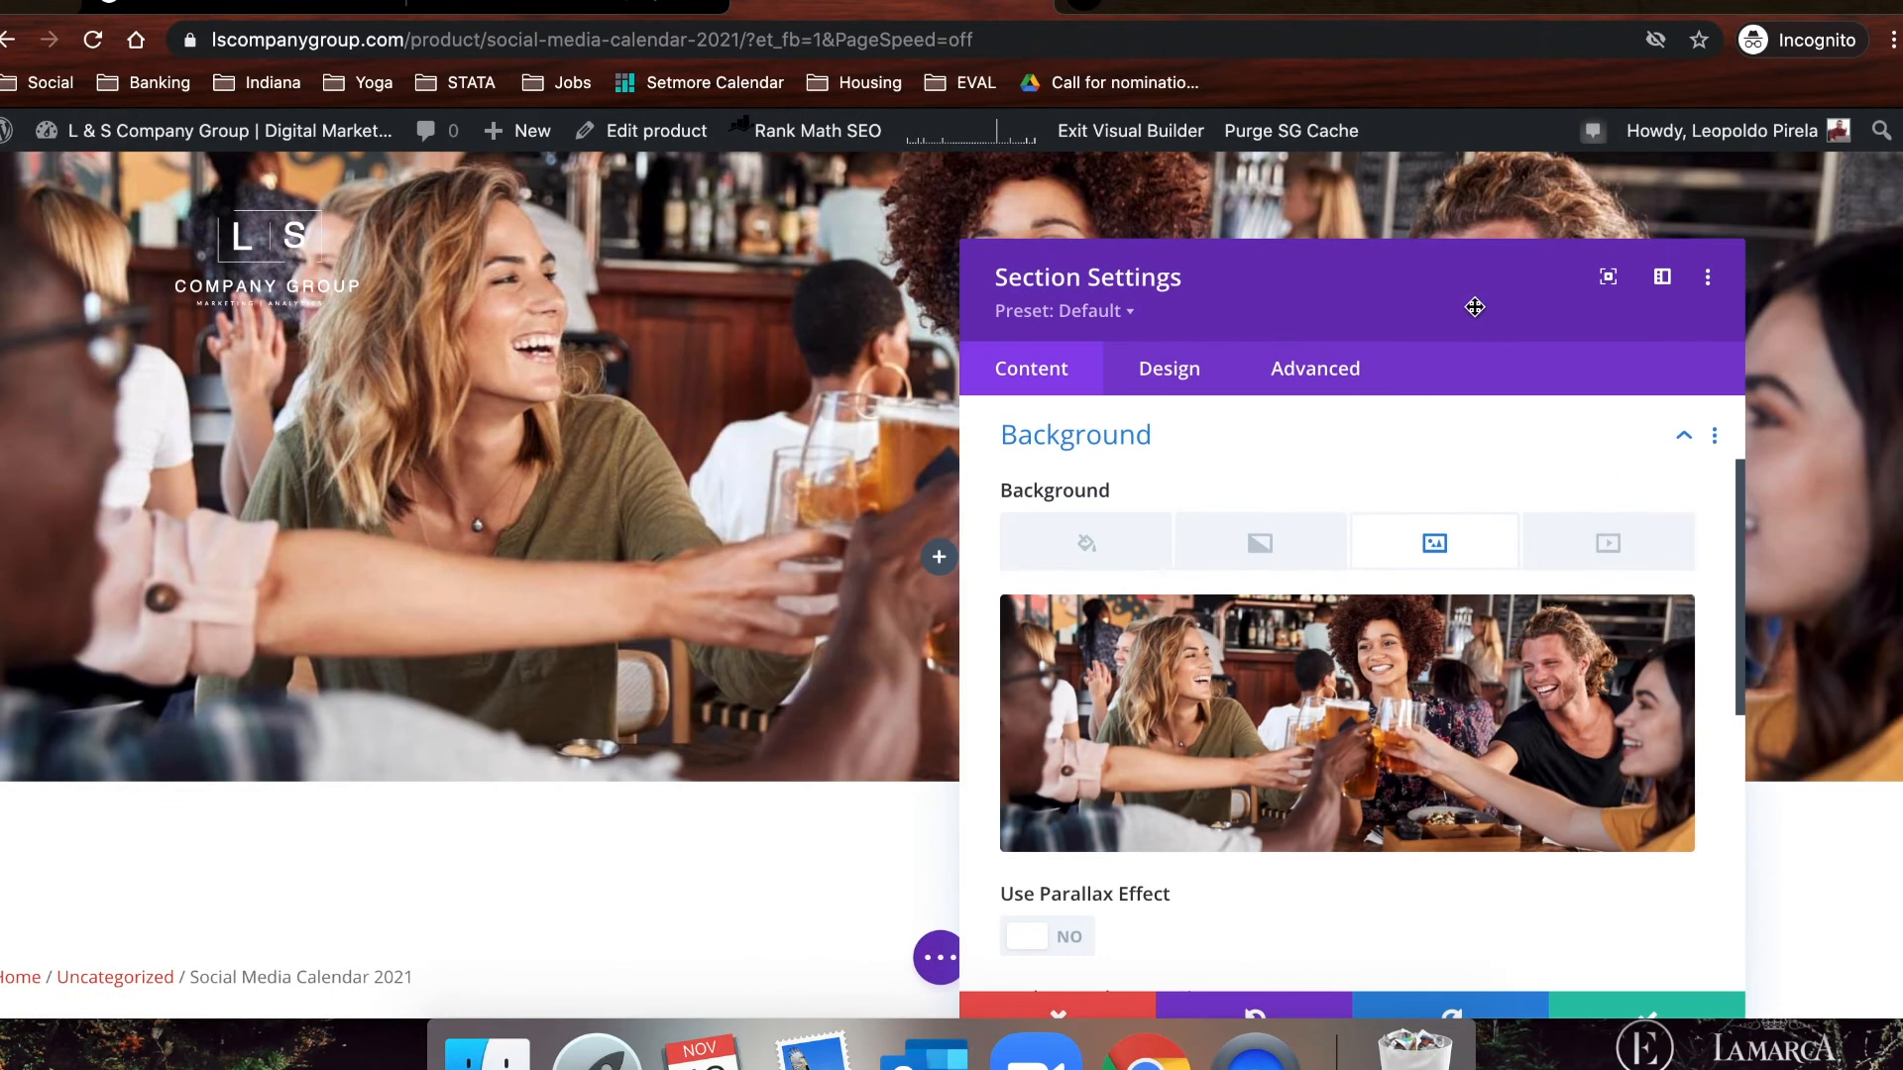
click(1694, 1011)
- Insert a Text module in the section with the background photo and clear its placeholder body text
click(939, 557)
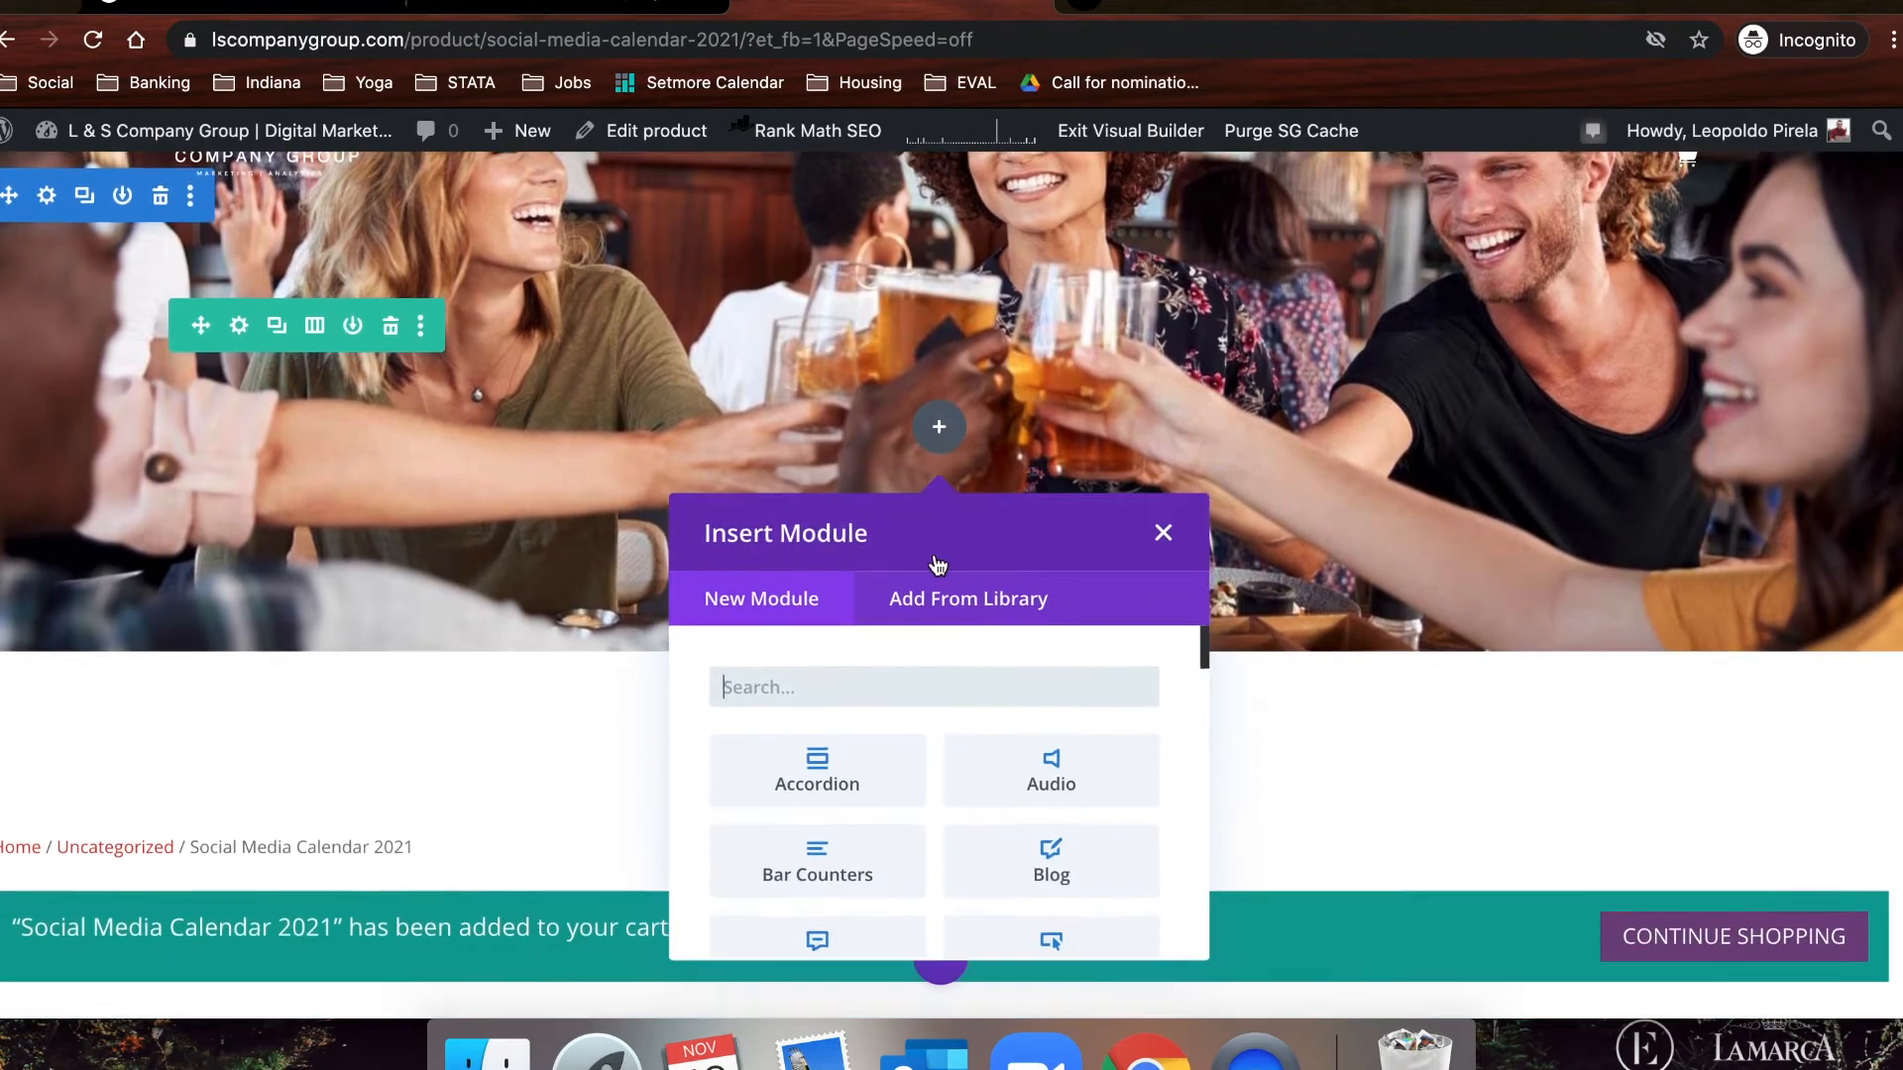
text(tex)
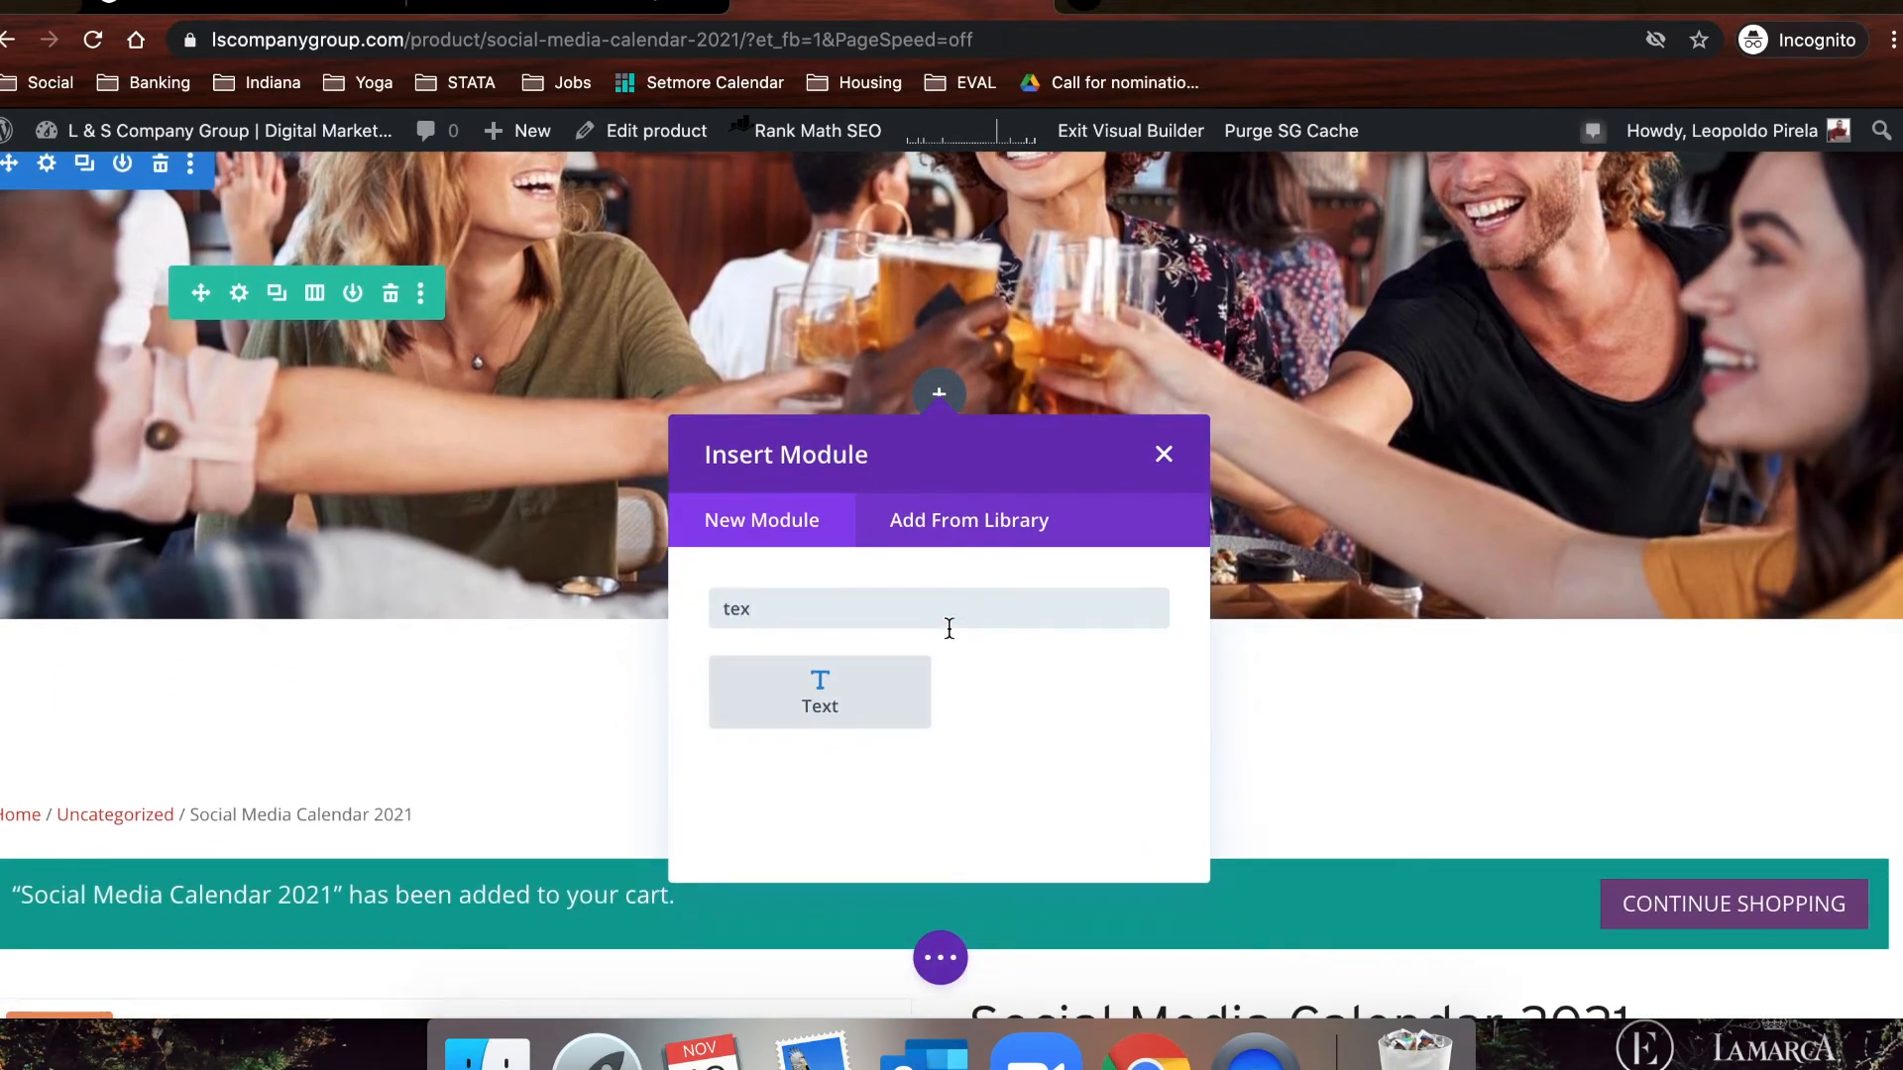
click(853, 684)
drag(1146, 730, 1149, 745)
key(ctrl+a)
key(BackSpace)
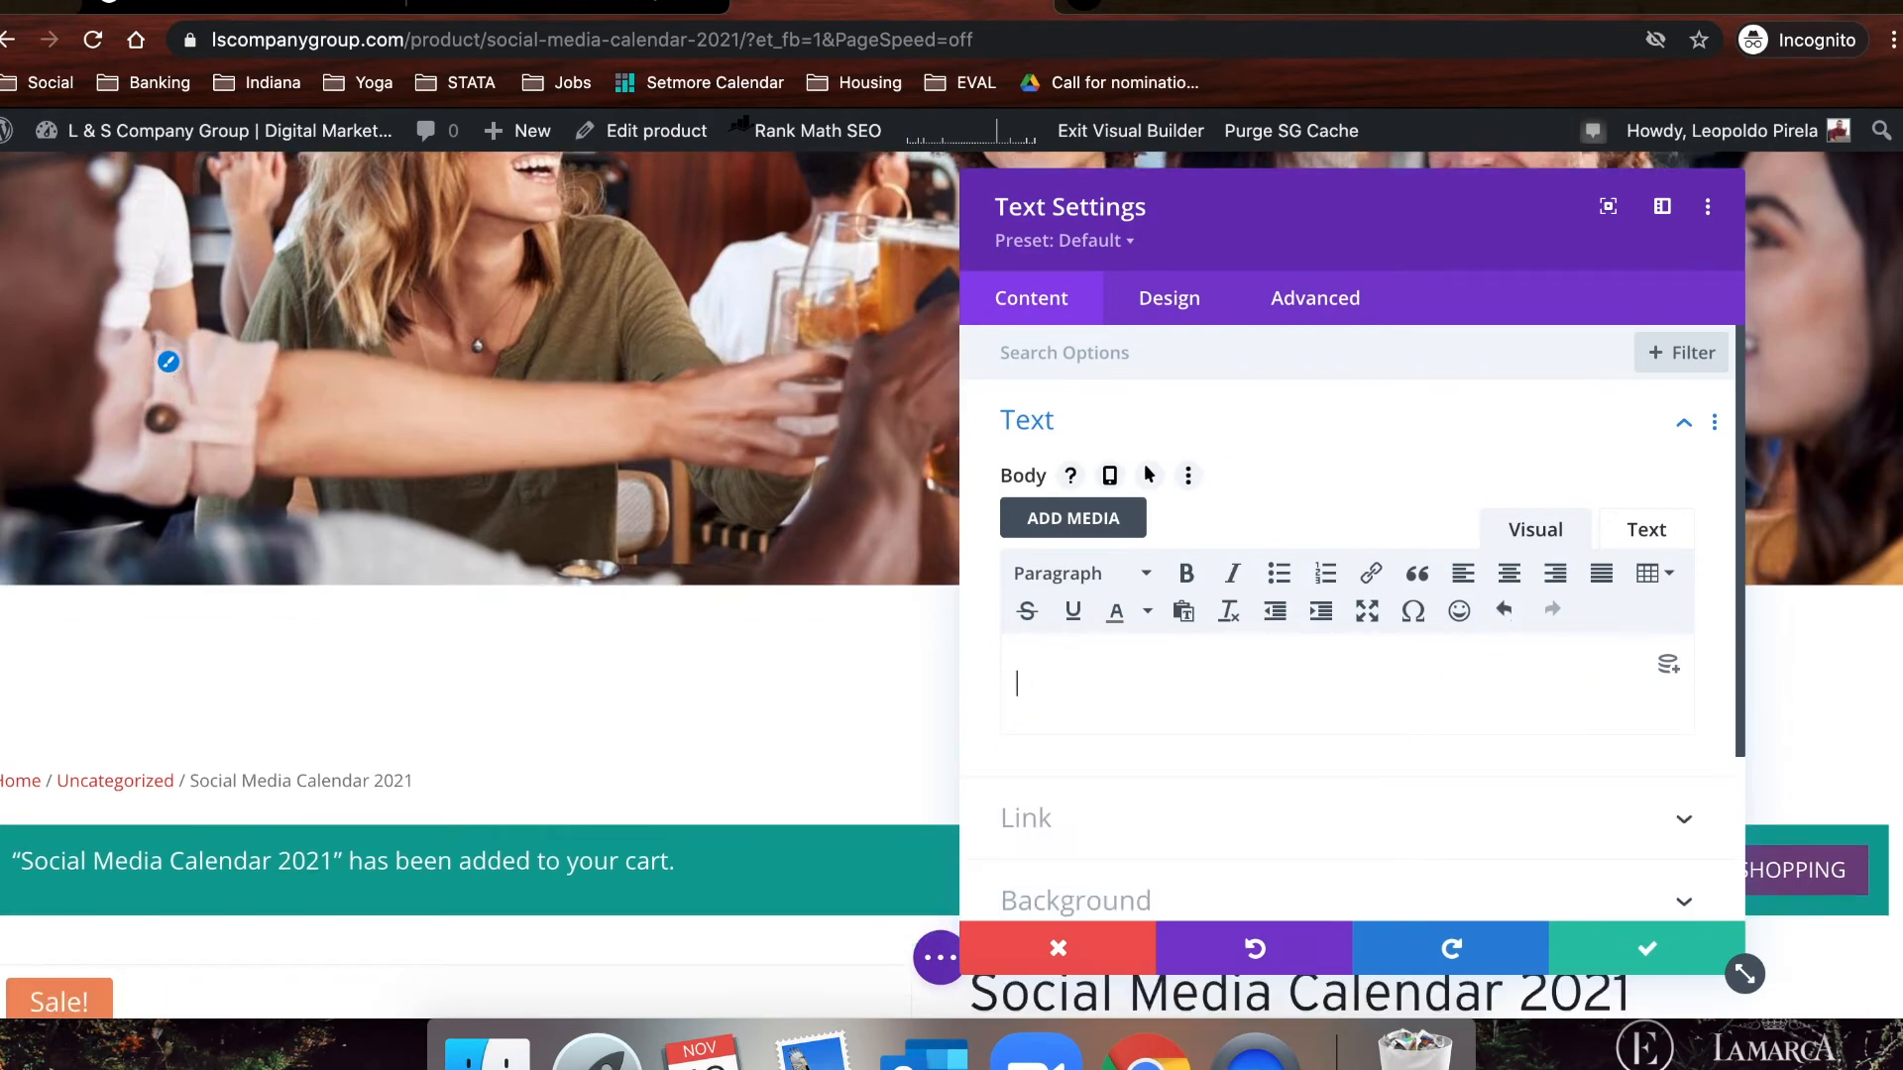
- Write "Boost your social media marketing in 2021" as the text module's body
text(Boost your wsocia)
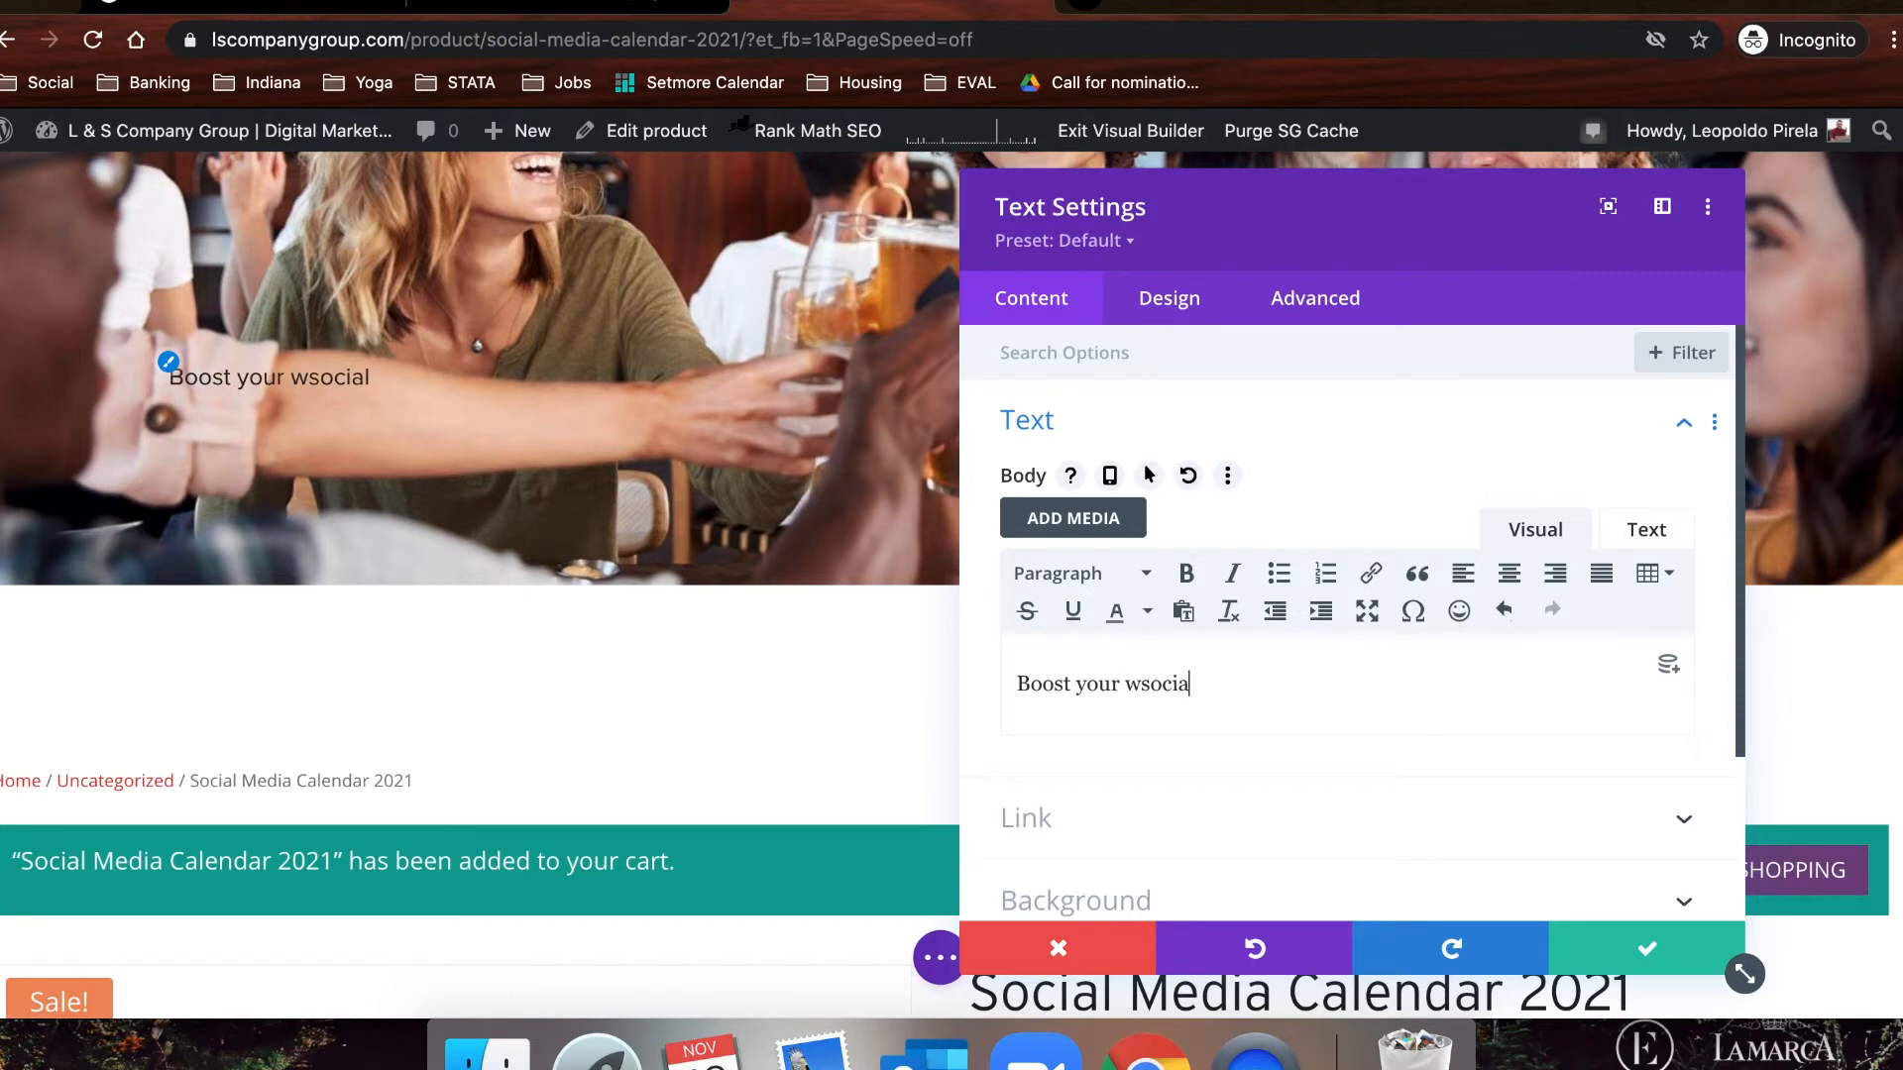
key(BackSpace)
key(BackSpace)
key(BackSpace)
key(BackSpace)
key(BackSpace)
key(BackSpace)
text(social media marketi)
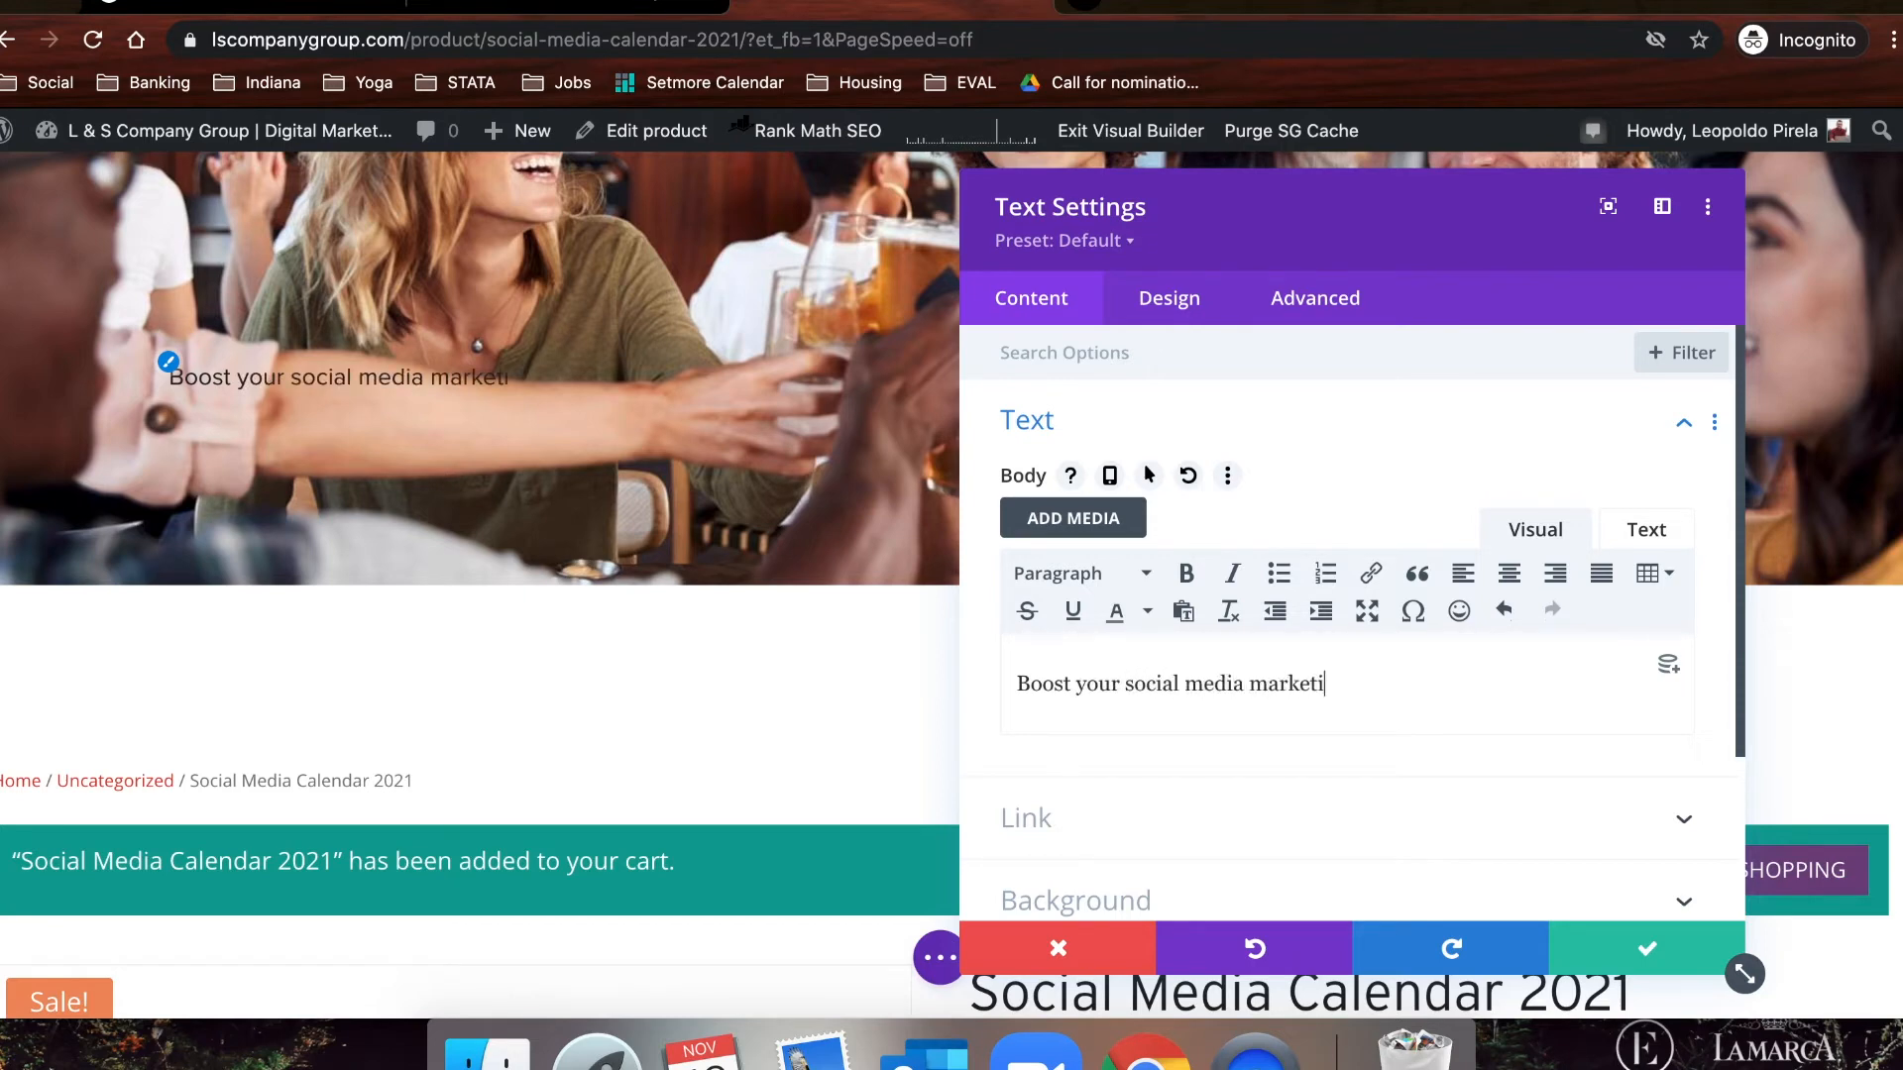
text(ng in 20201)
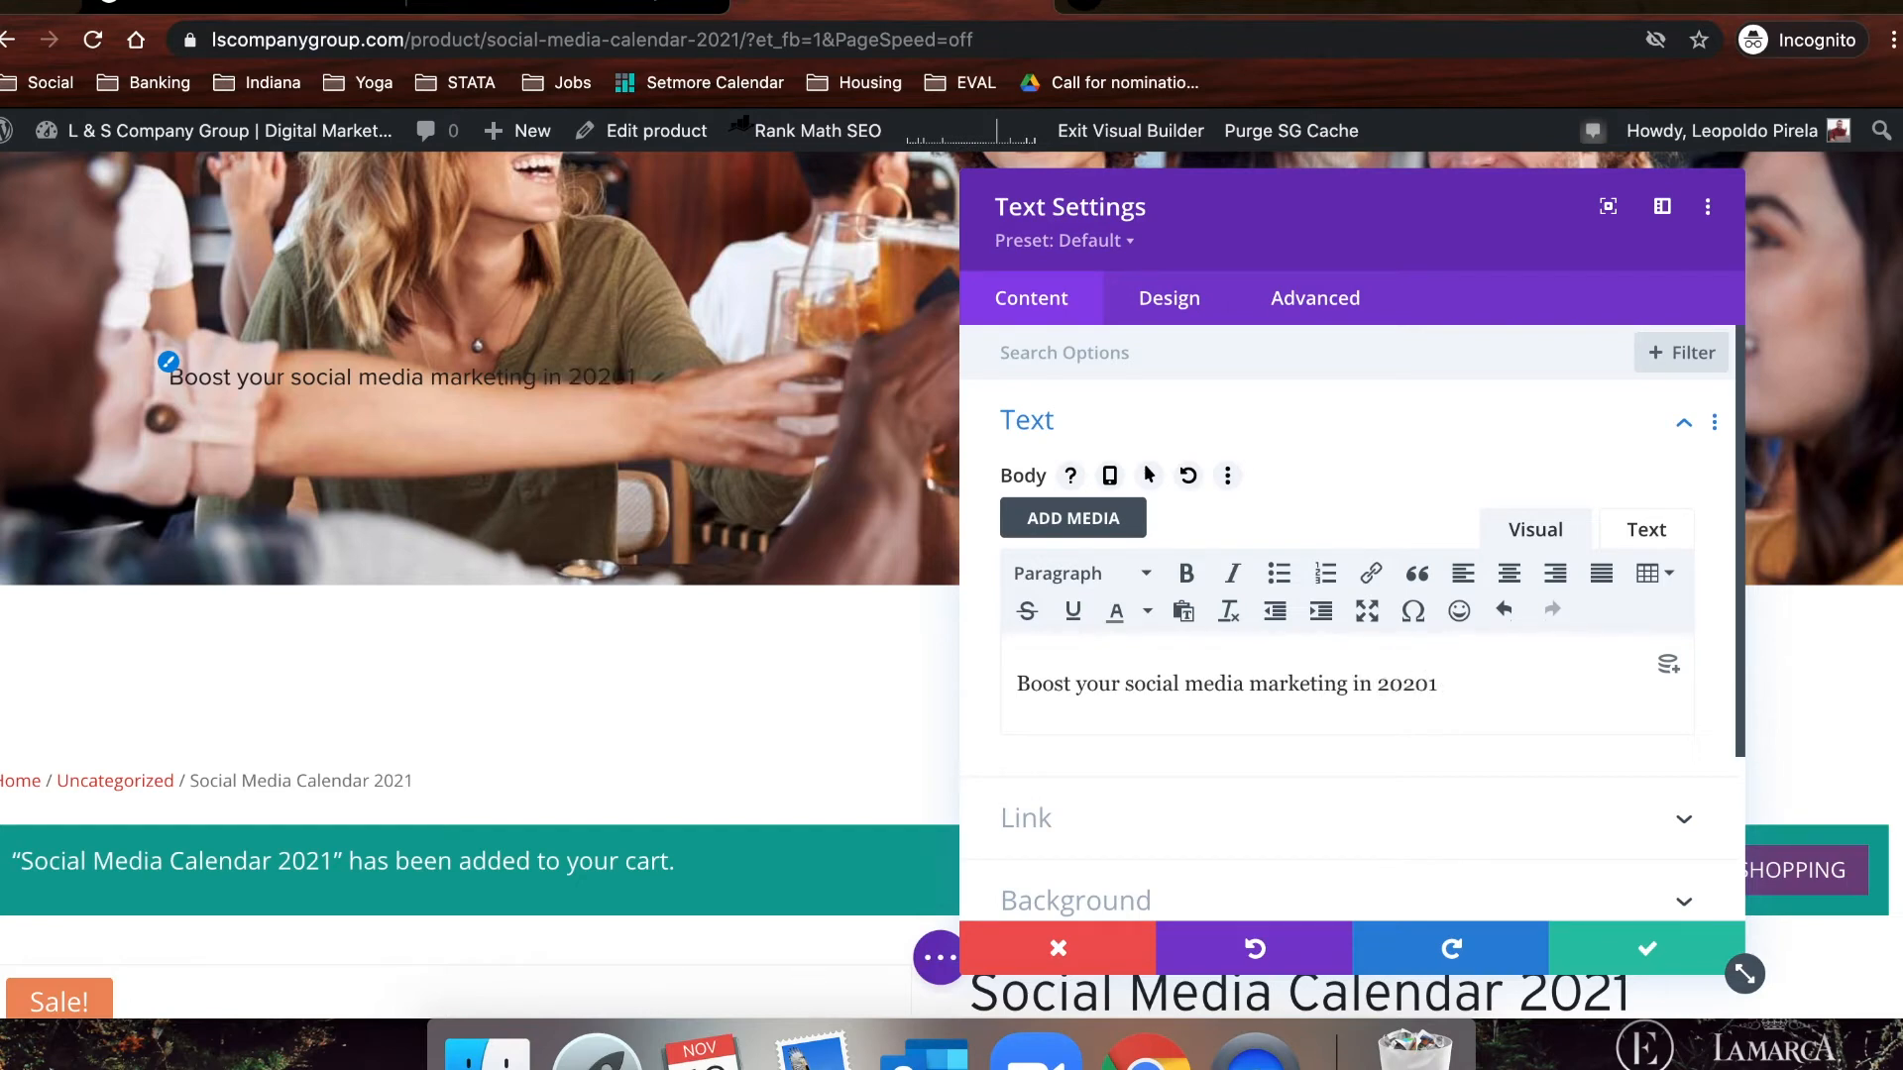
drag(1439, 684, 994, 682)
click(1429, 684)
- Center the whole body line and format it as Heading 1
drag(1465, 686, 984, 684)
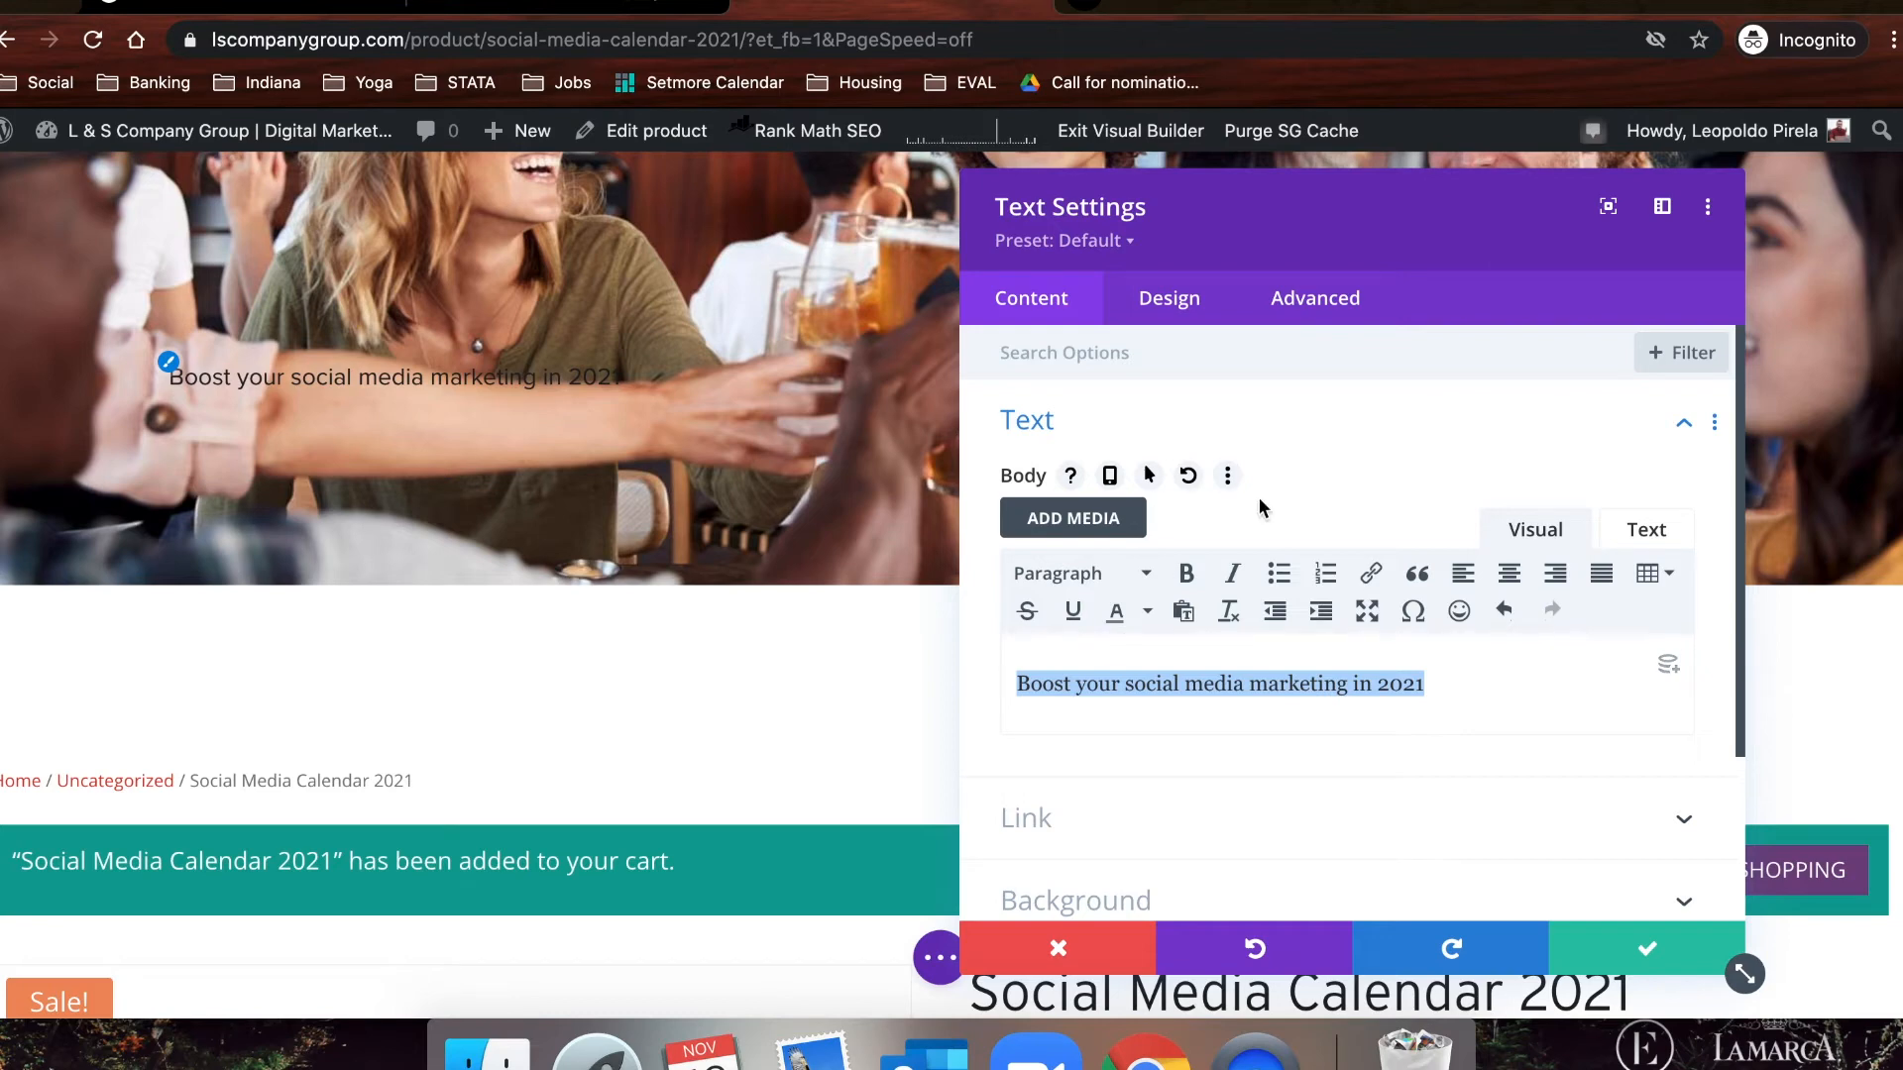
click(1509, 573)
click(1139, 574)
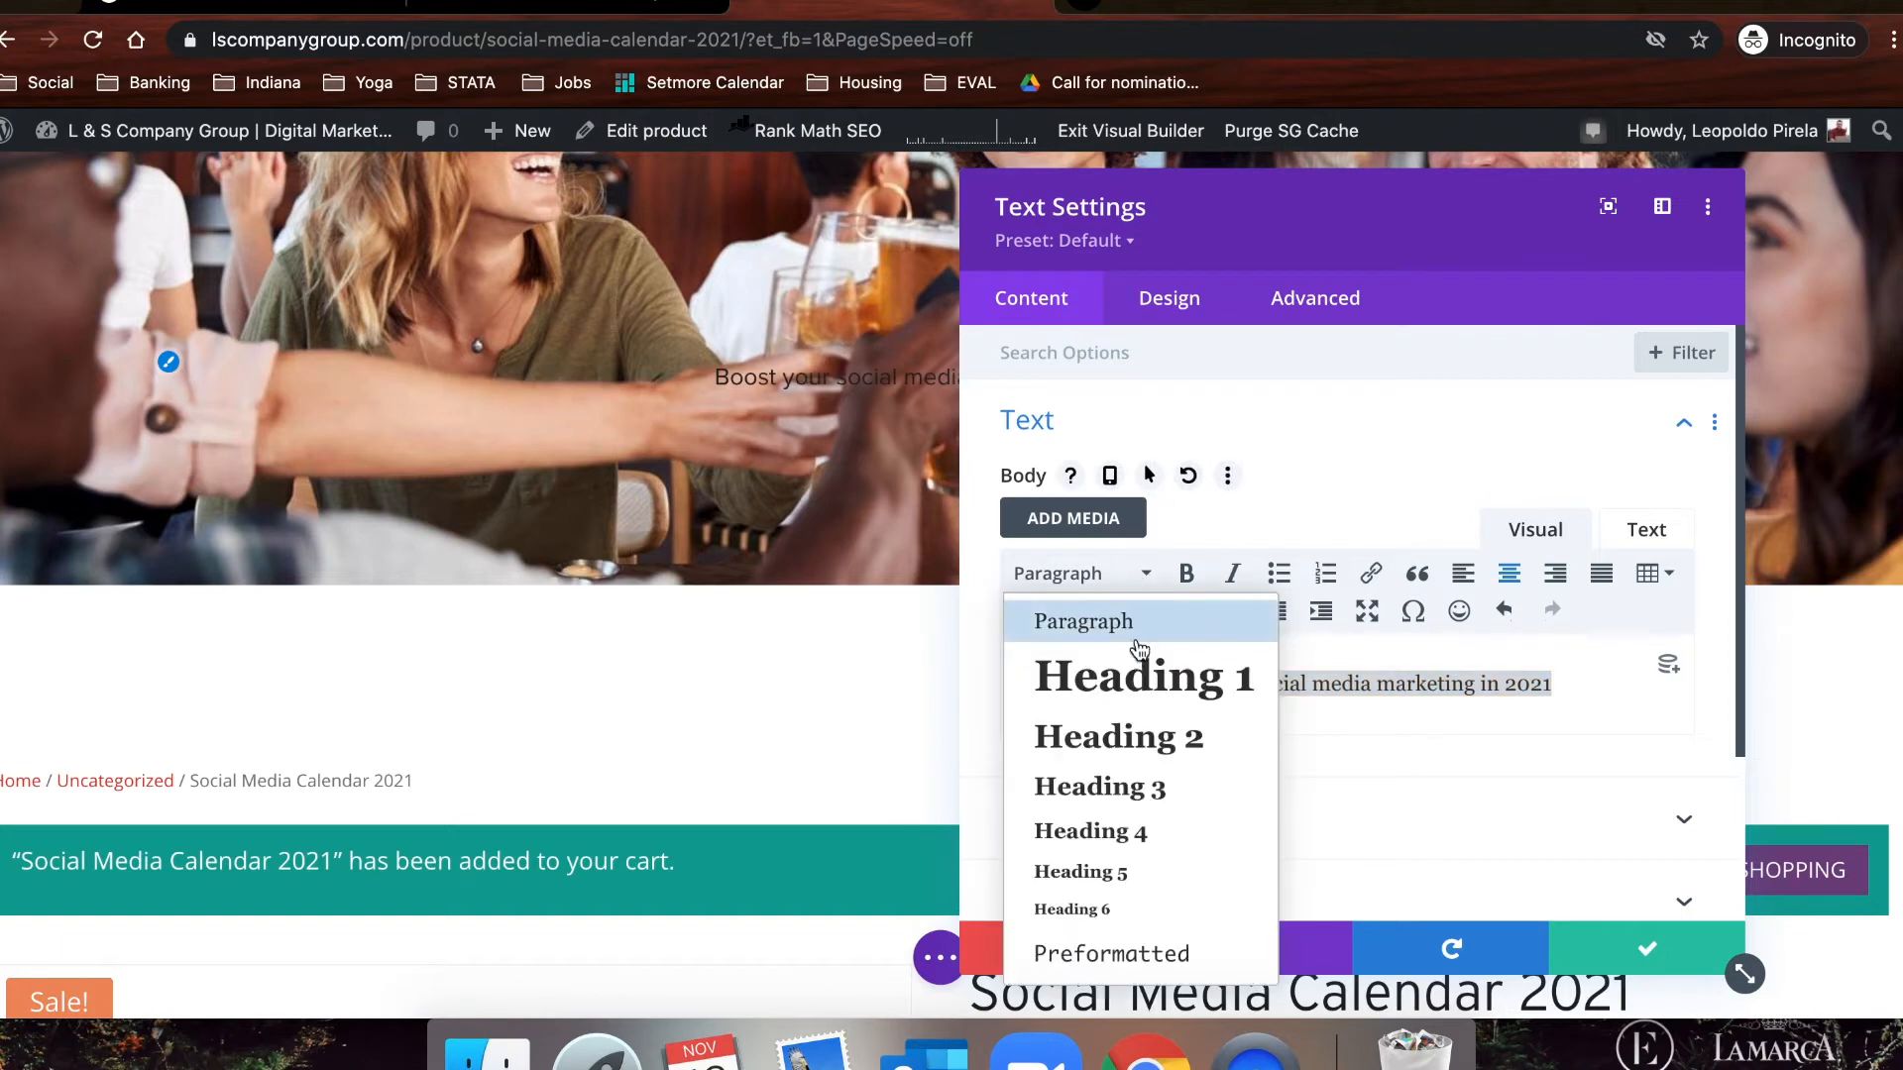
click(1153, 678)
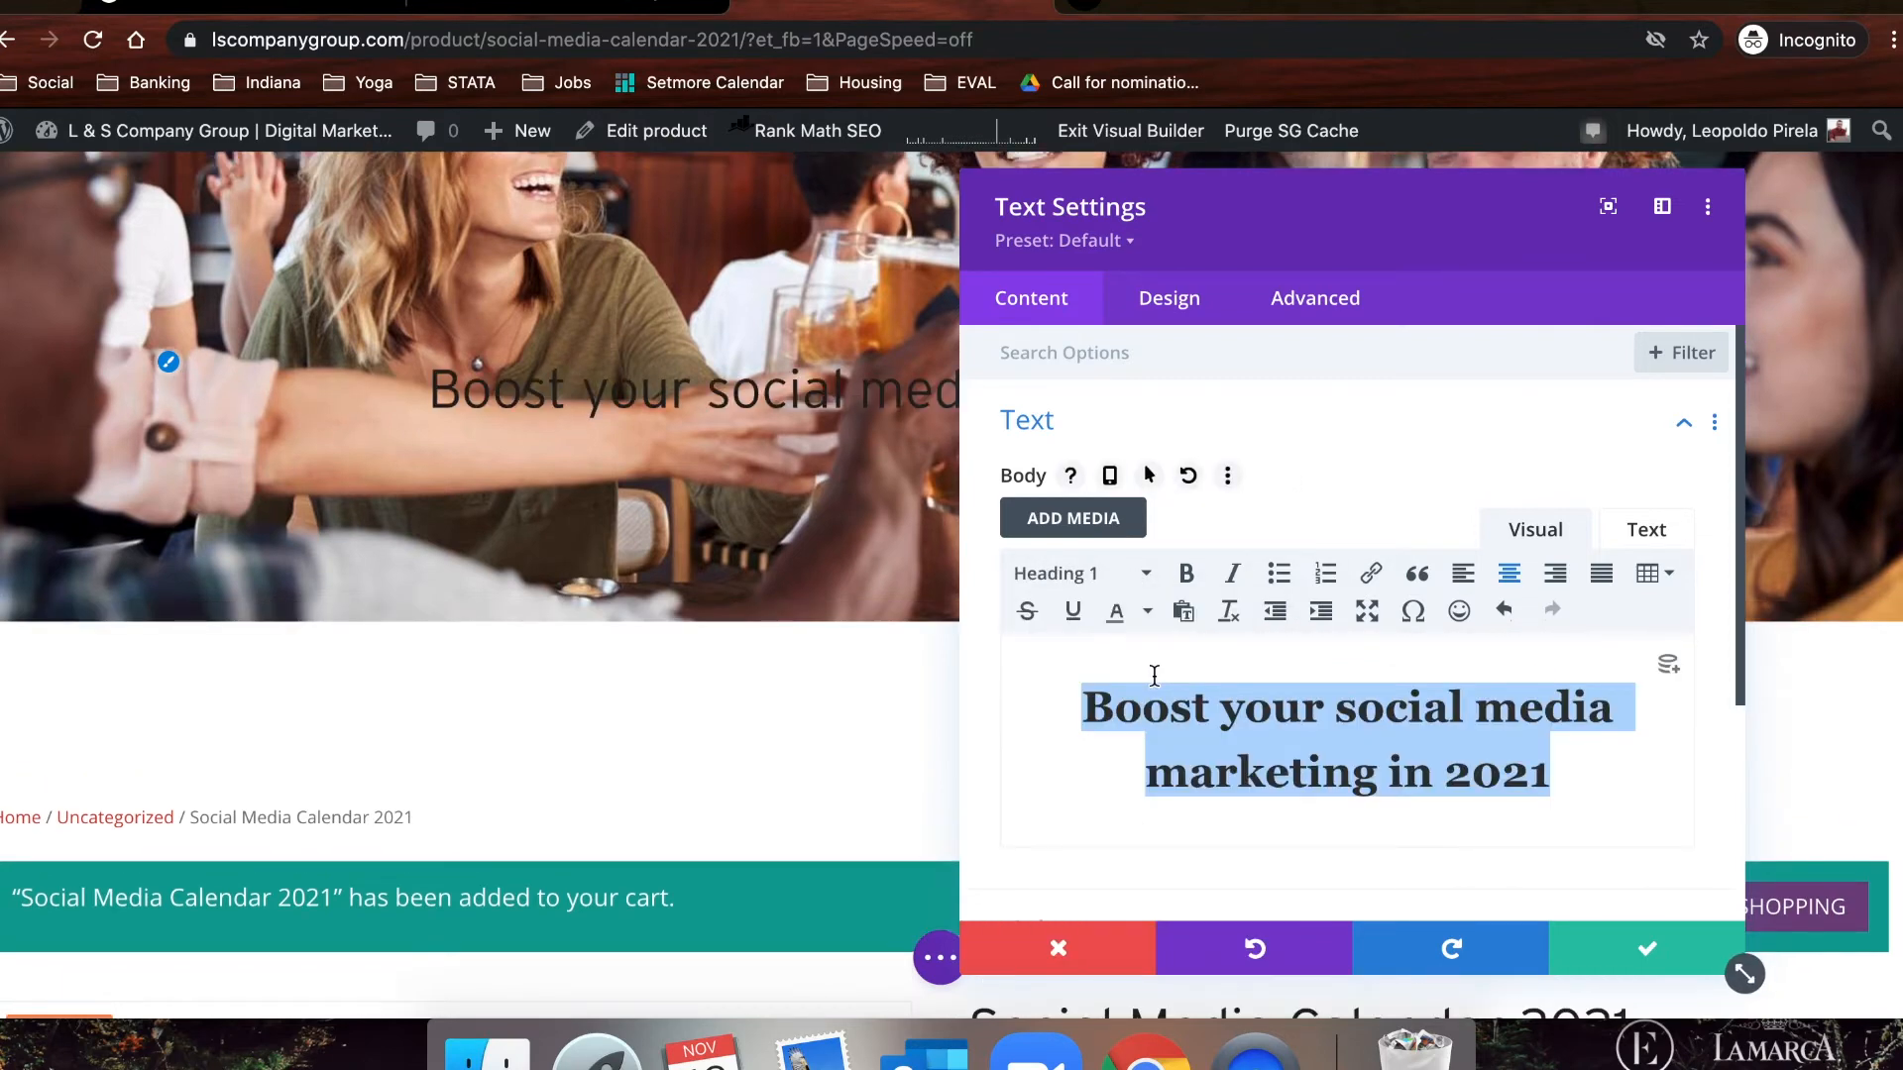
- Style the text module's heading with white text color and Bold font weight, and save the module
click(1197, 315)
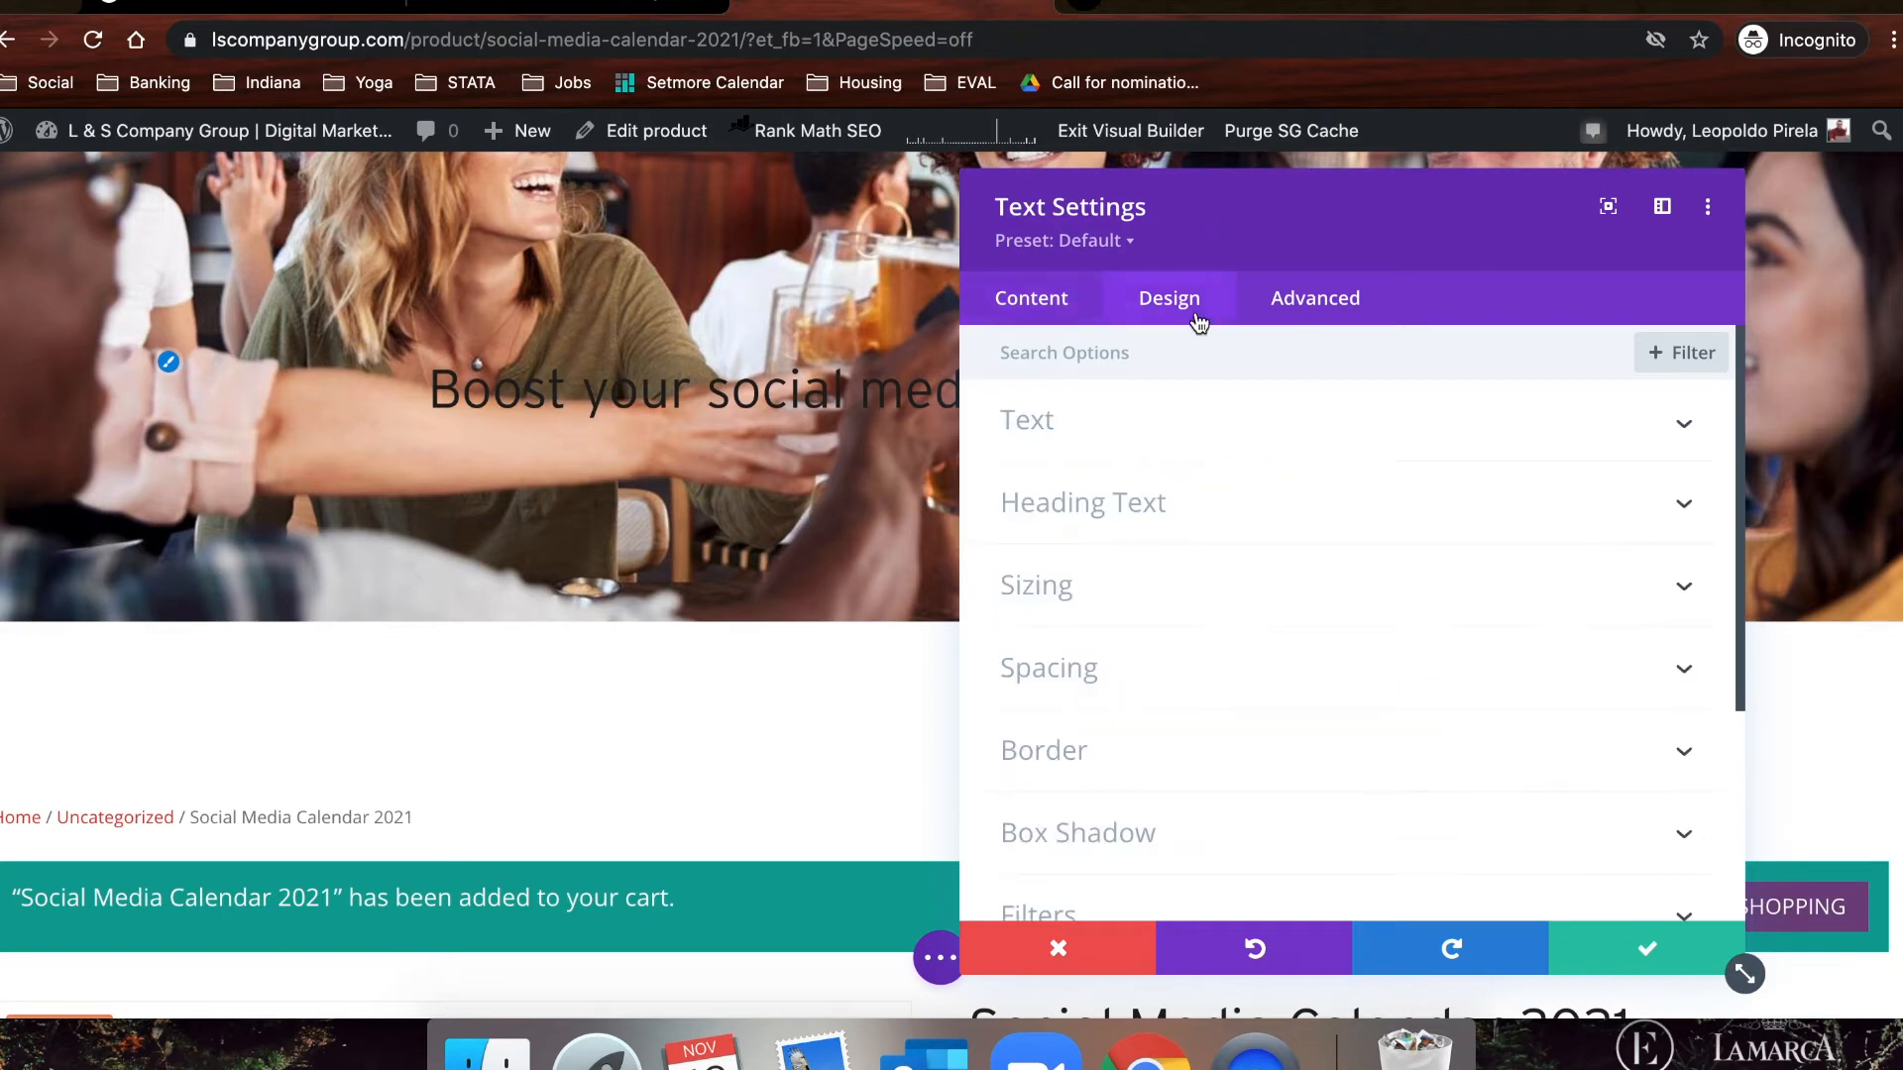
click(1199, 507)
scroll(1179, 684, down, 3)
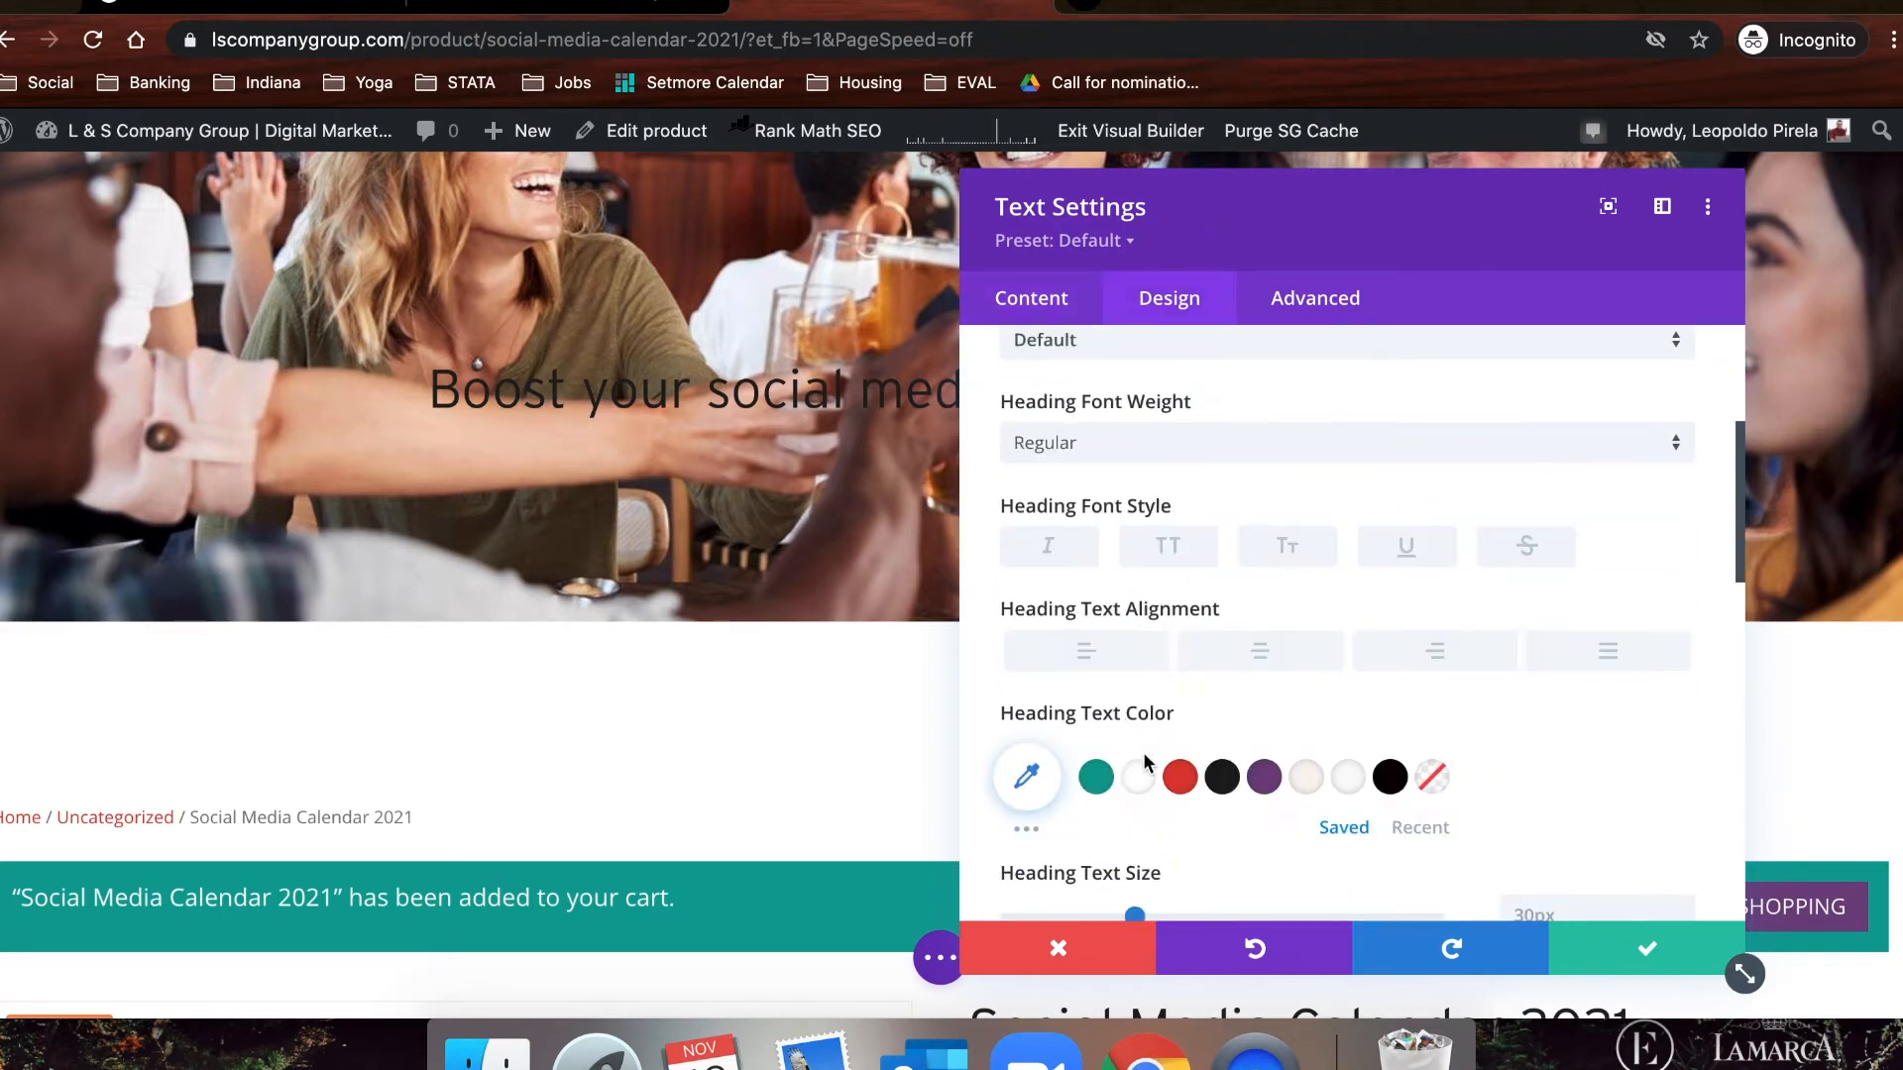
click(1138, 776)
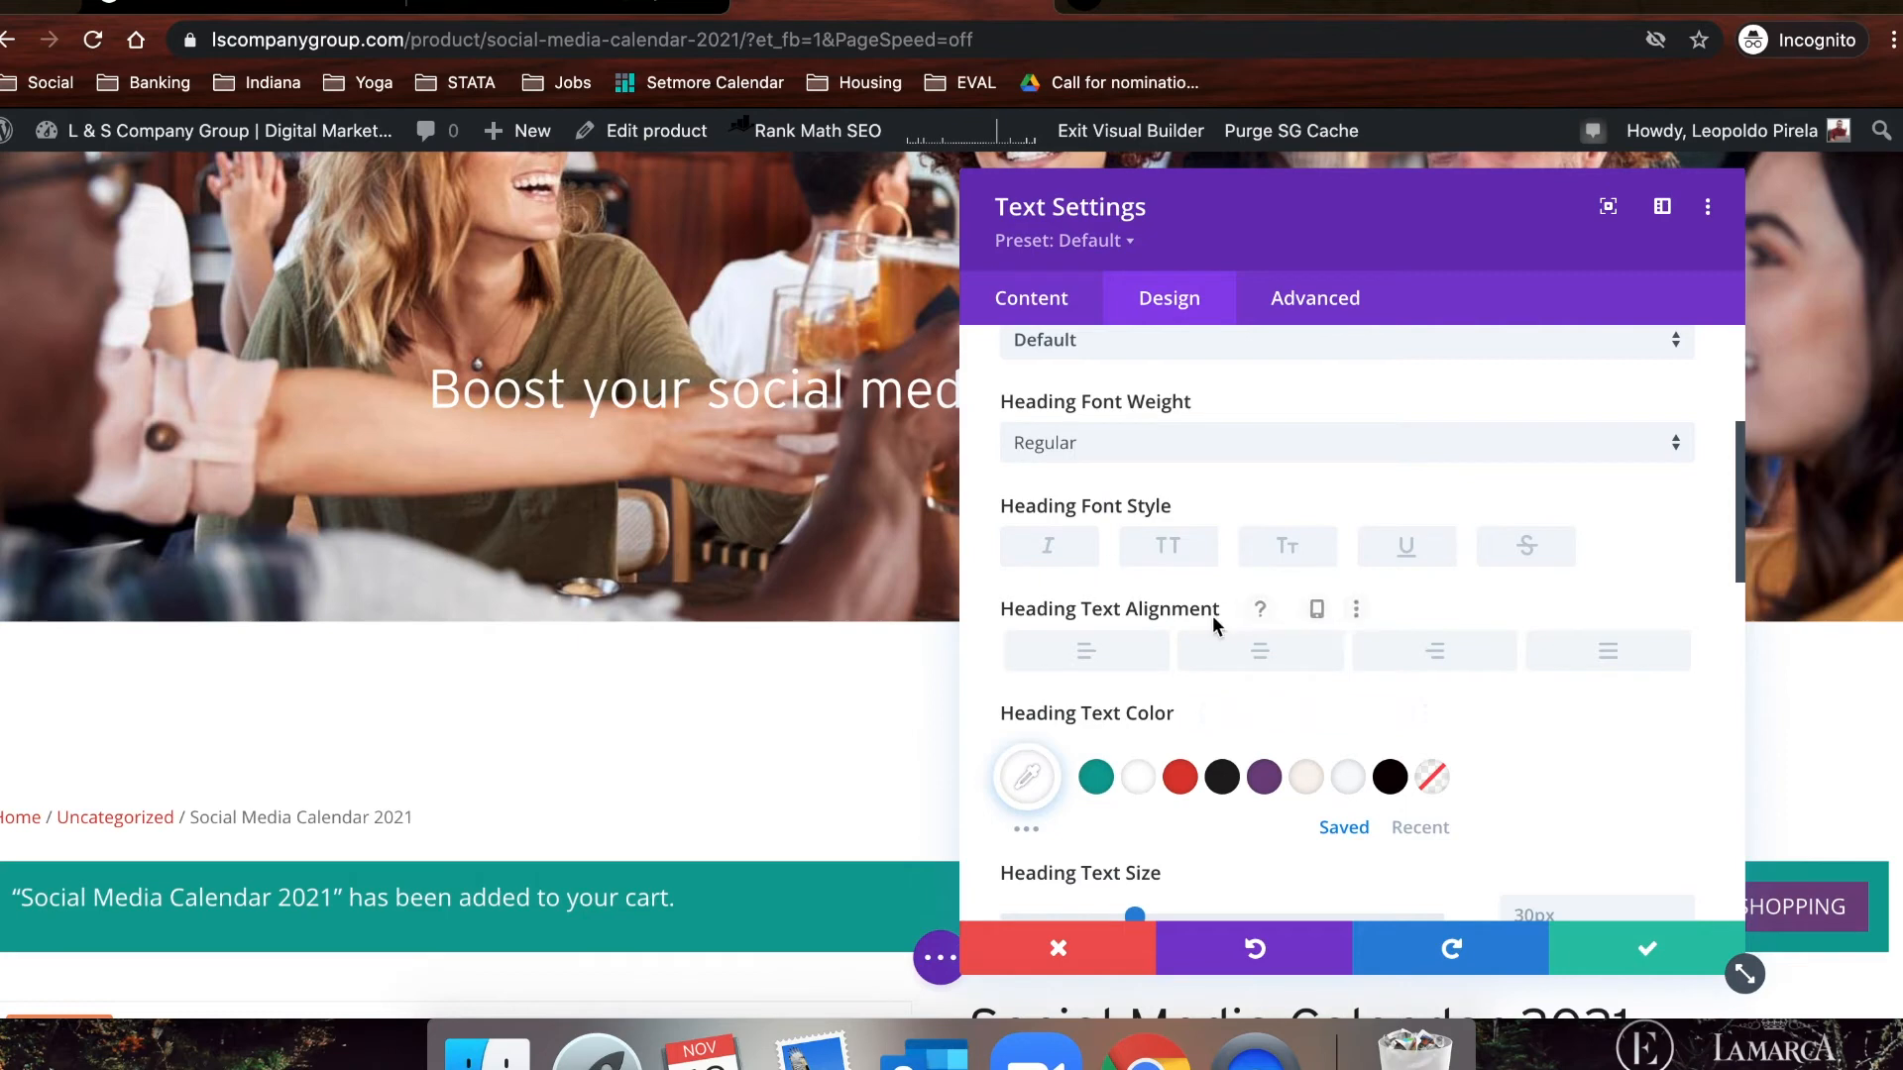
click(1185, 454)
click(1148, 600)
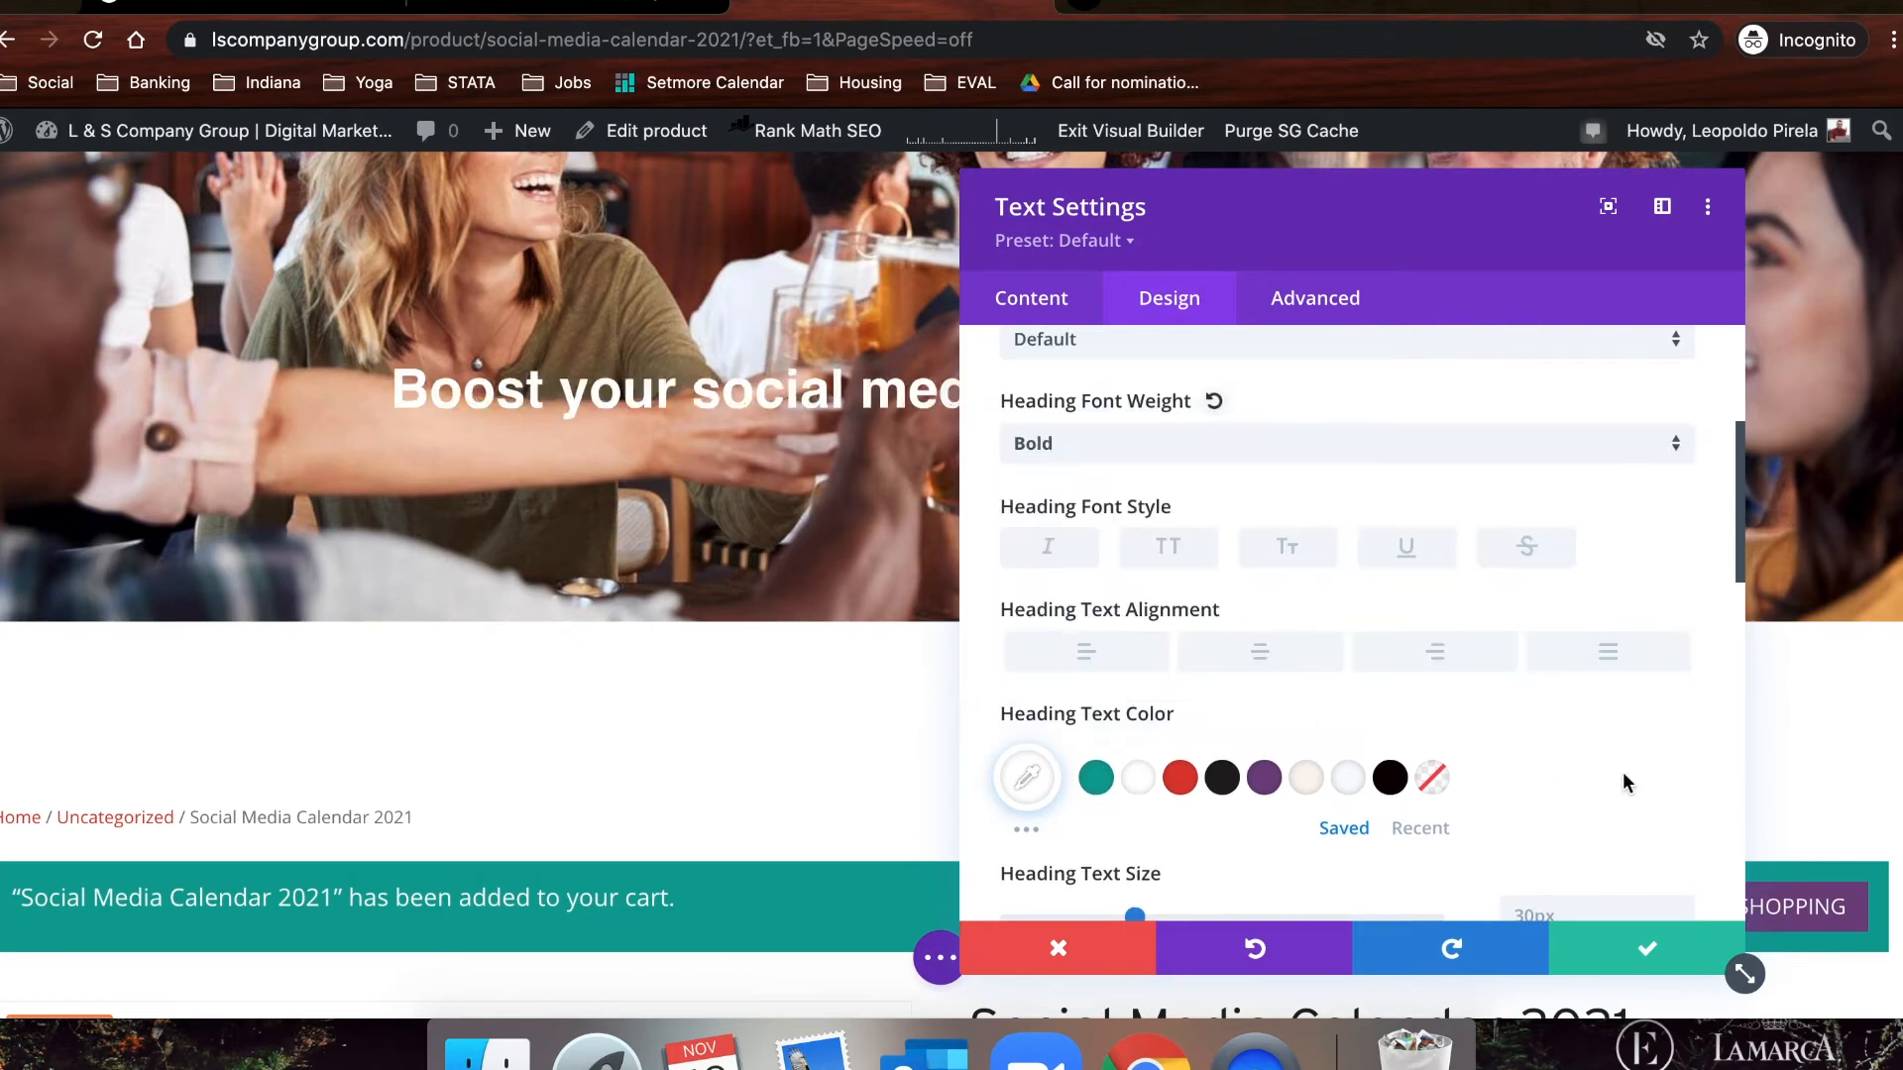
click(1626, 941)
- Move the upper Add To Cart module from the product details to directly below the heading in the photo section
scroll(1461, 637, up, 3)
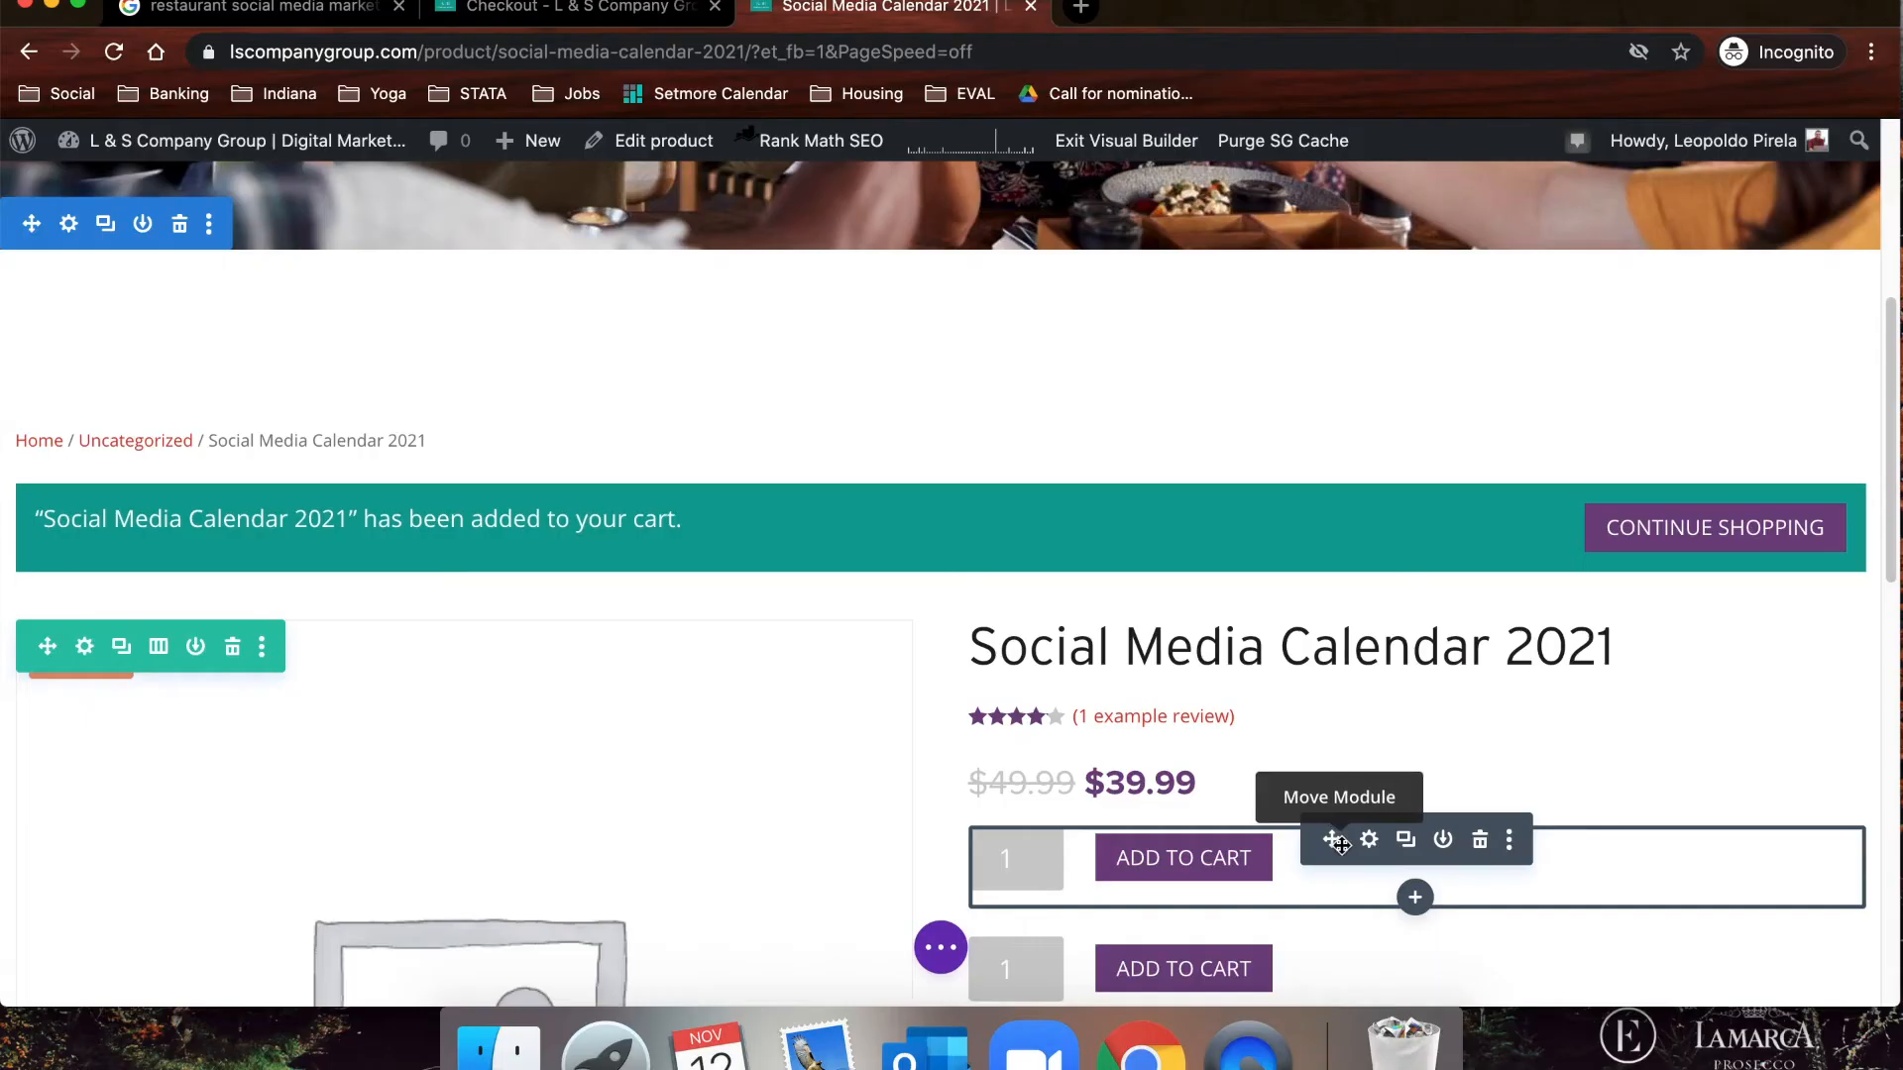
scroll(1337, 594, up, 10)
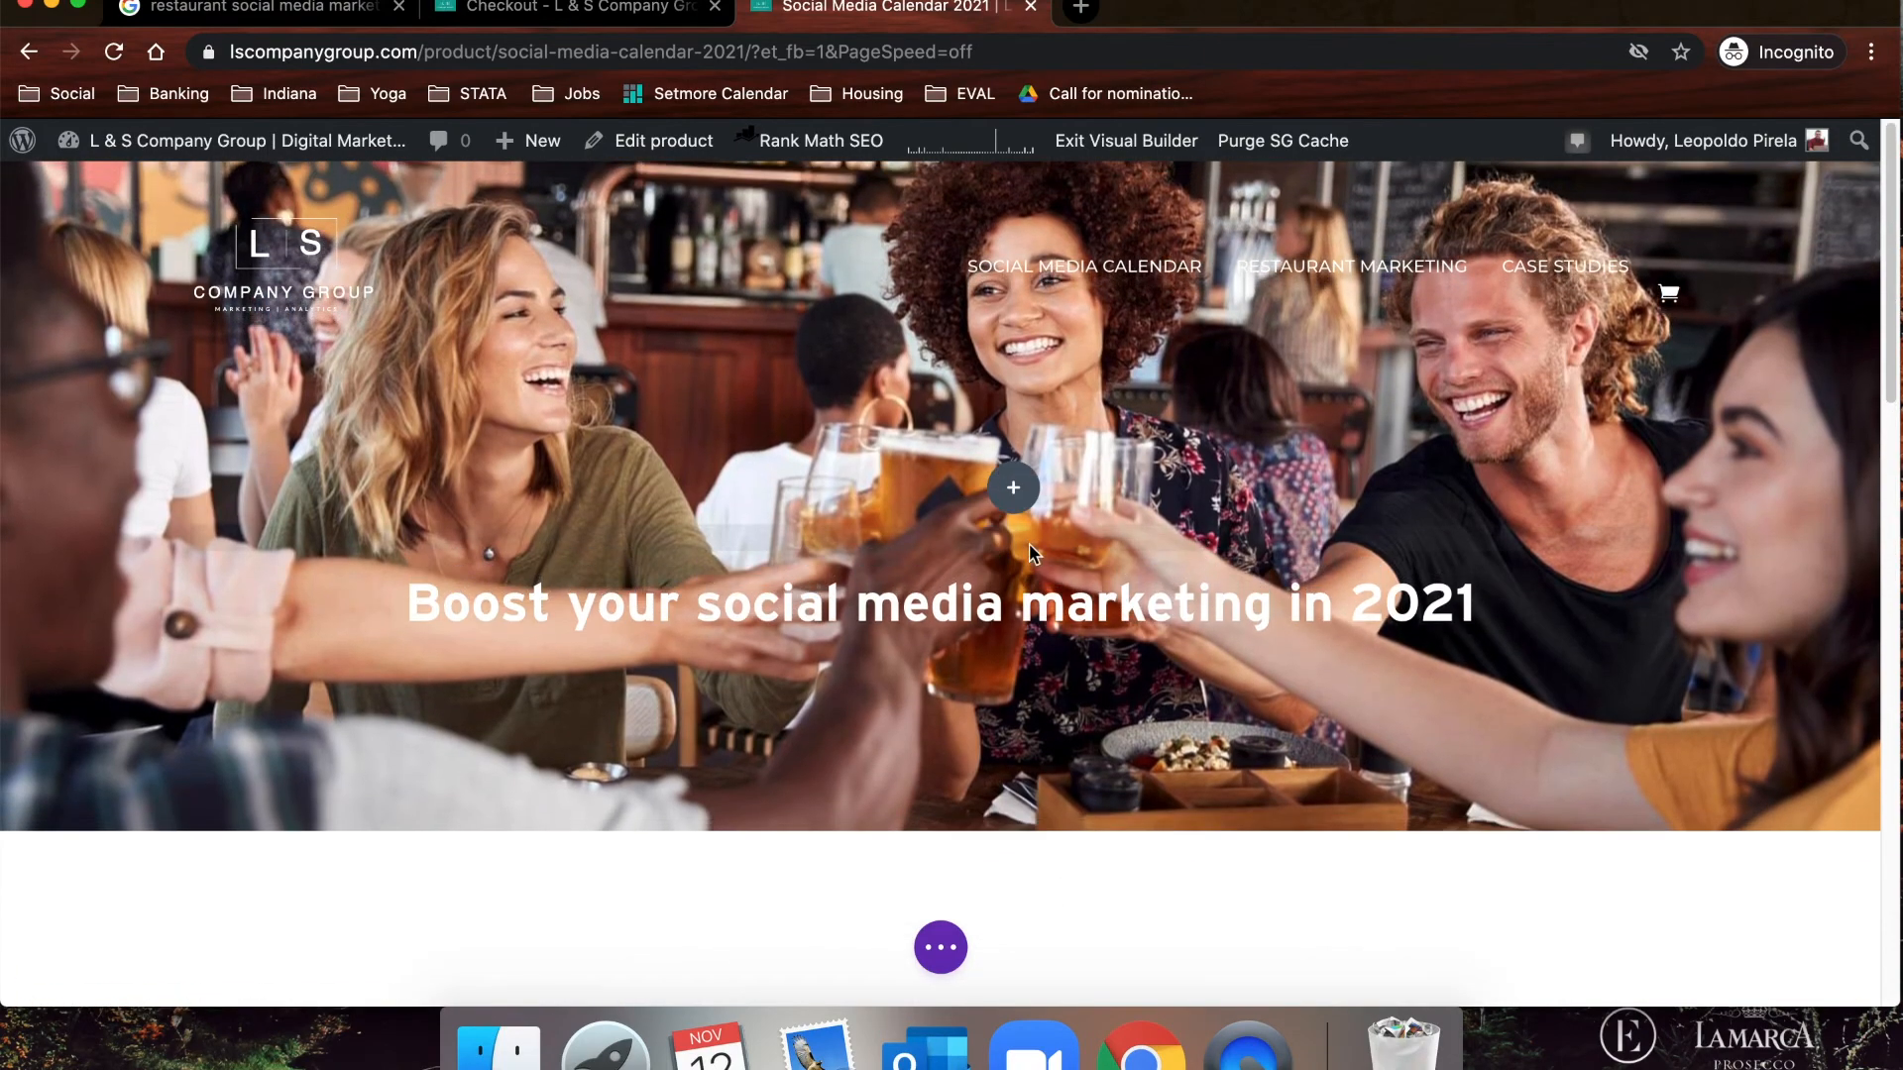
drag(1031, 551, 991, 652)
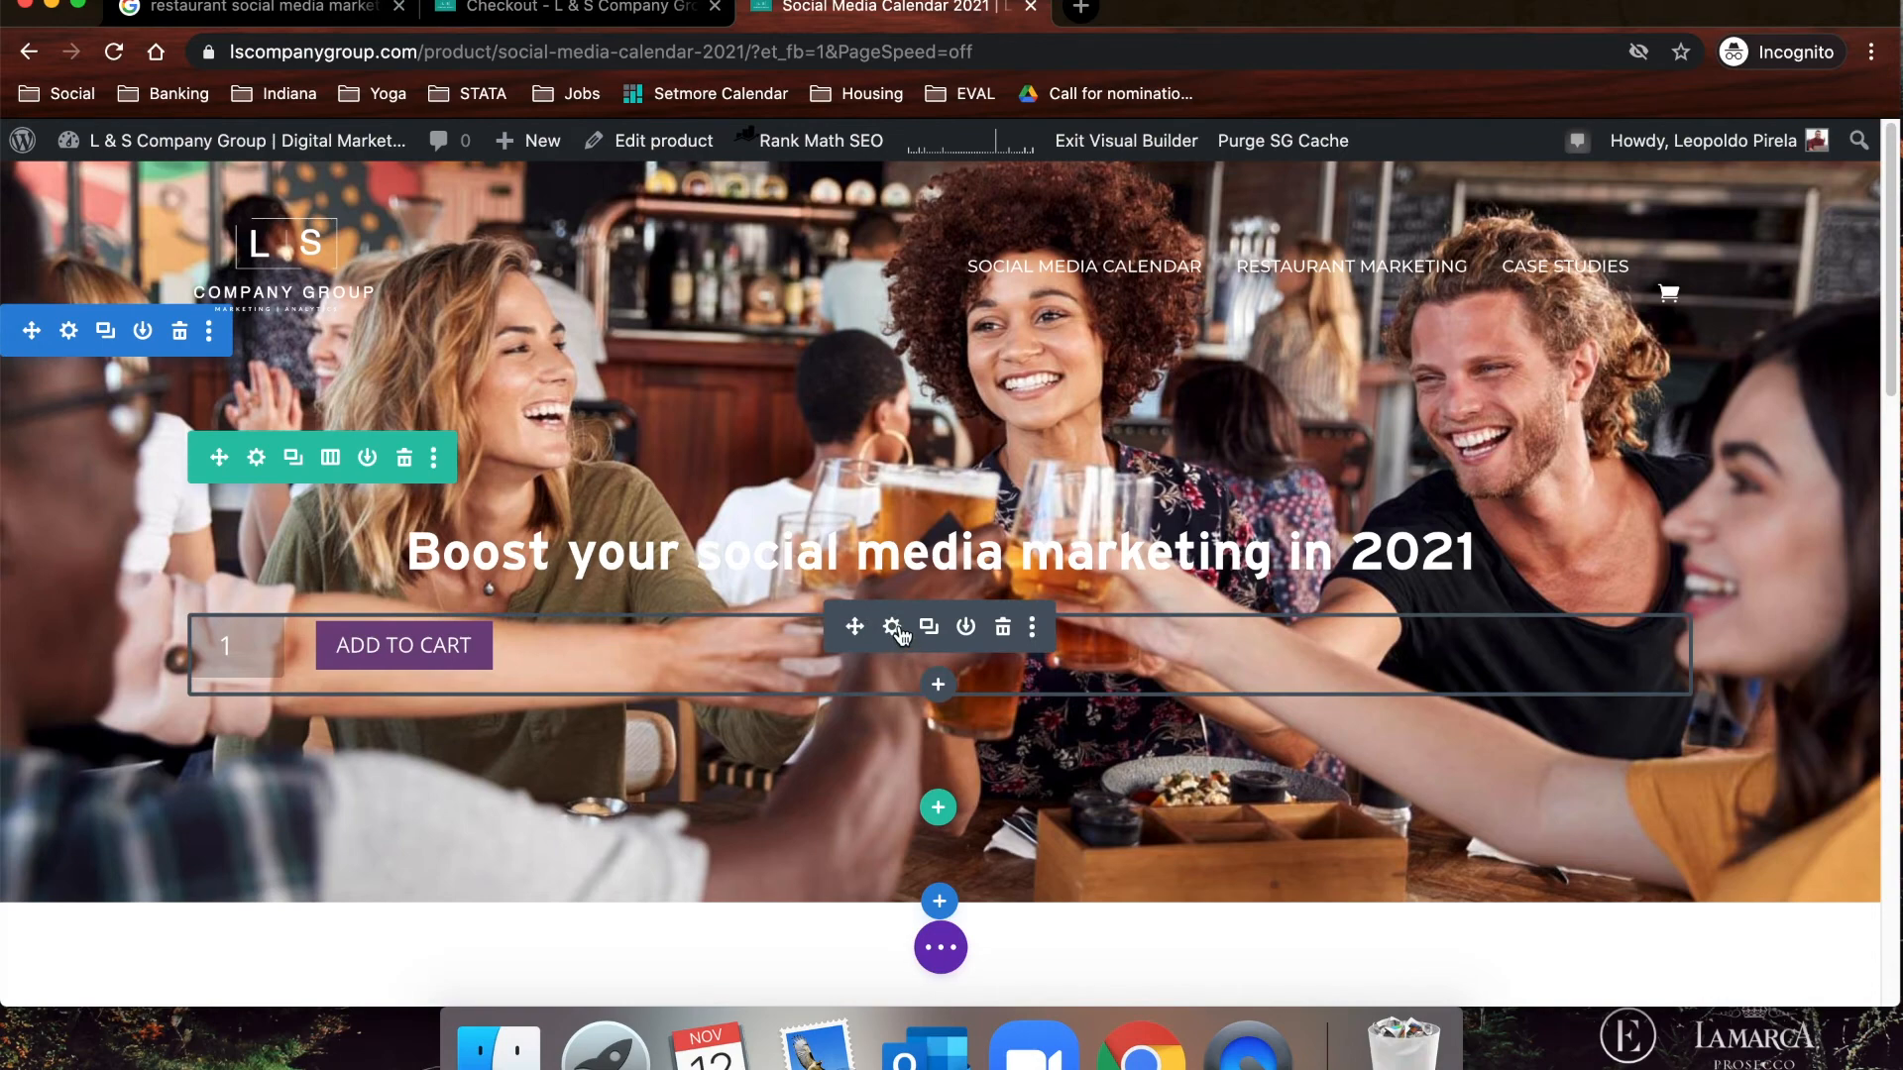
- Review the moved Add To Cart module's design categories and the products it can be linked to, then close its settings
click(893, 628)
click(1162, 307)
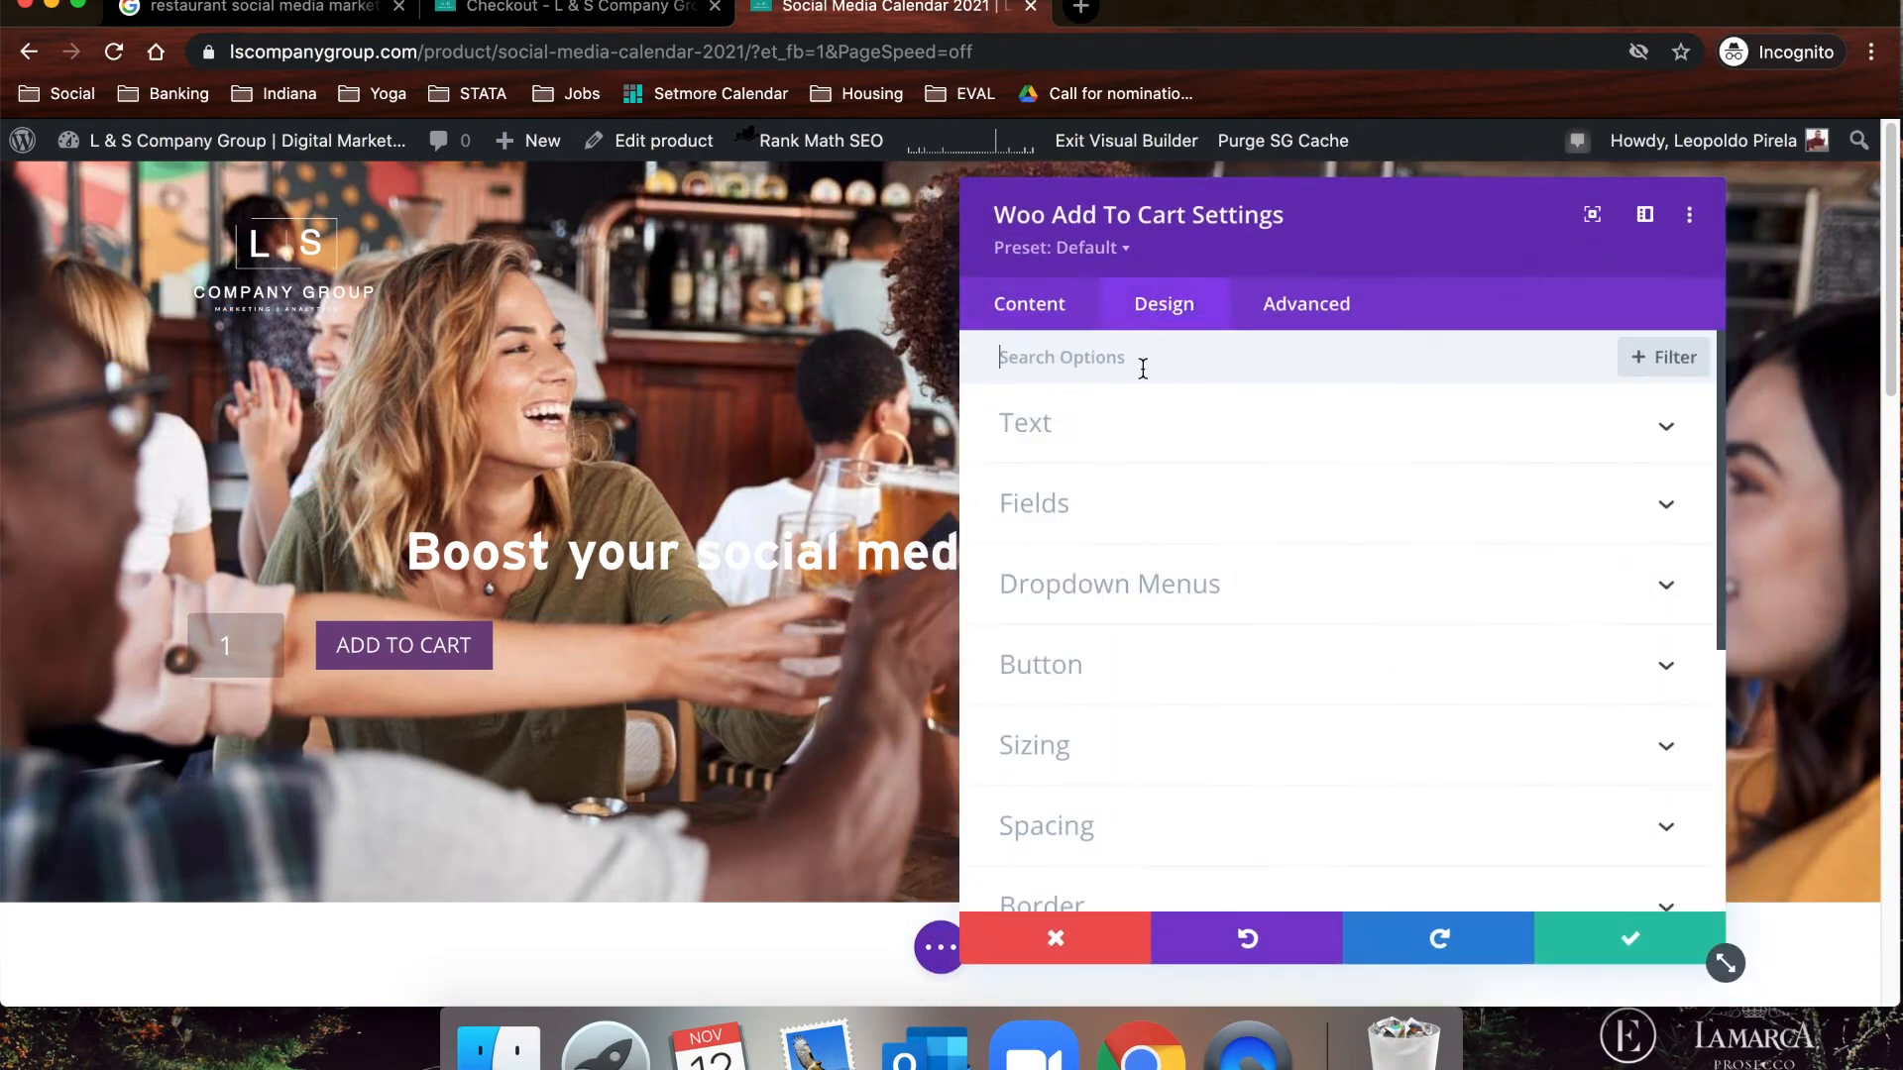
click(1078, 300)
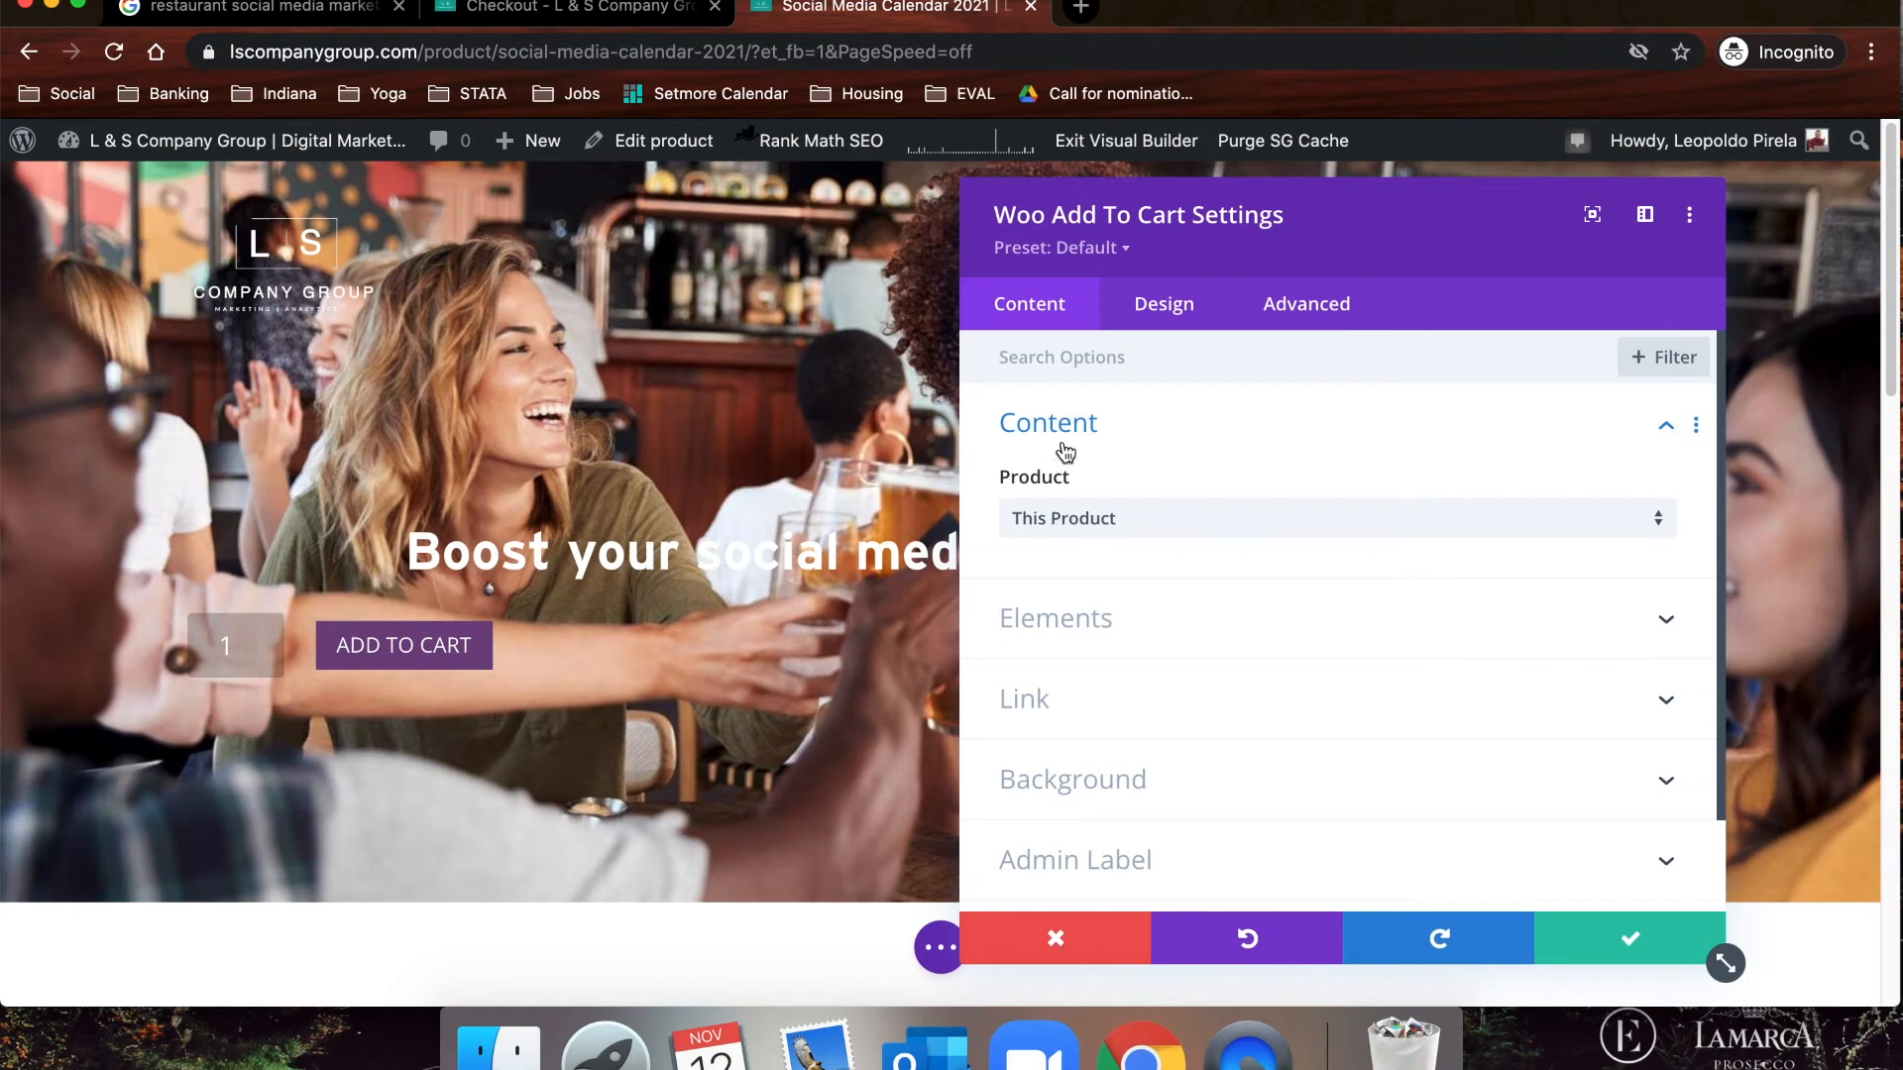
click(1143, 535)
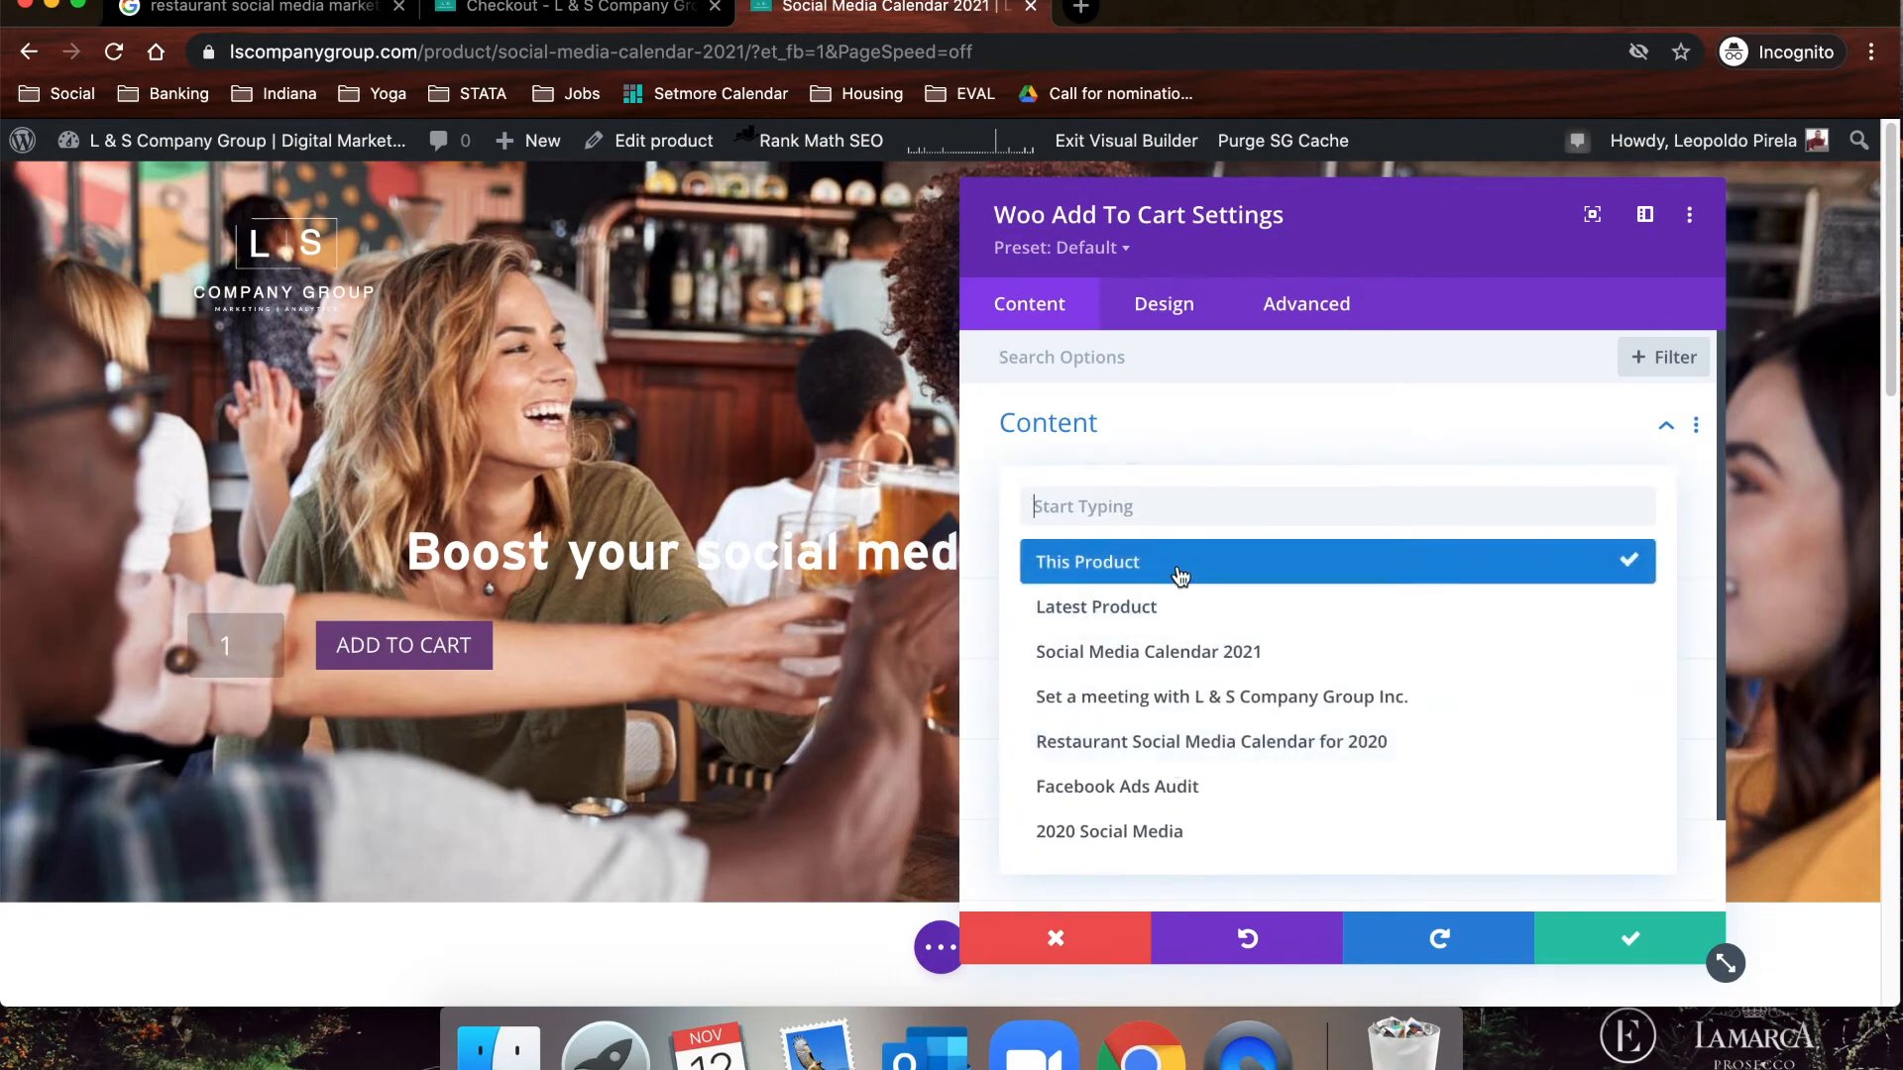
click(870, 387)
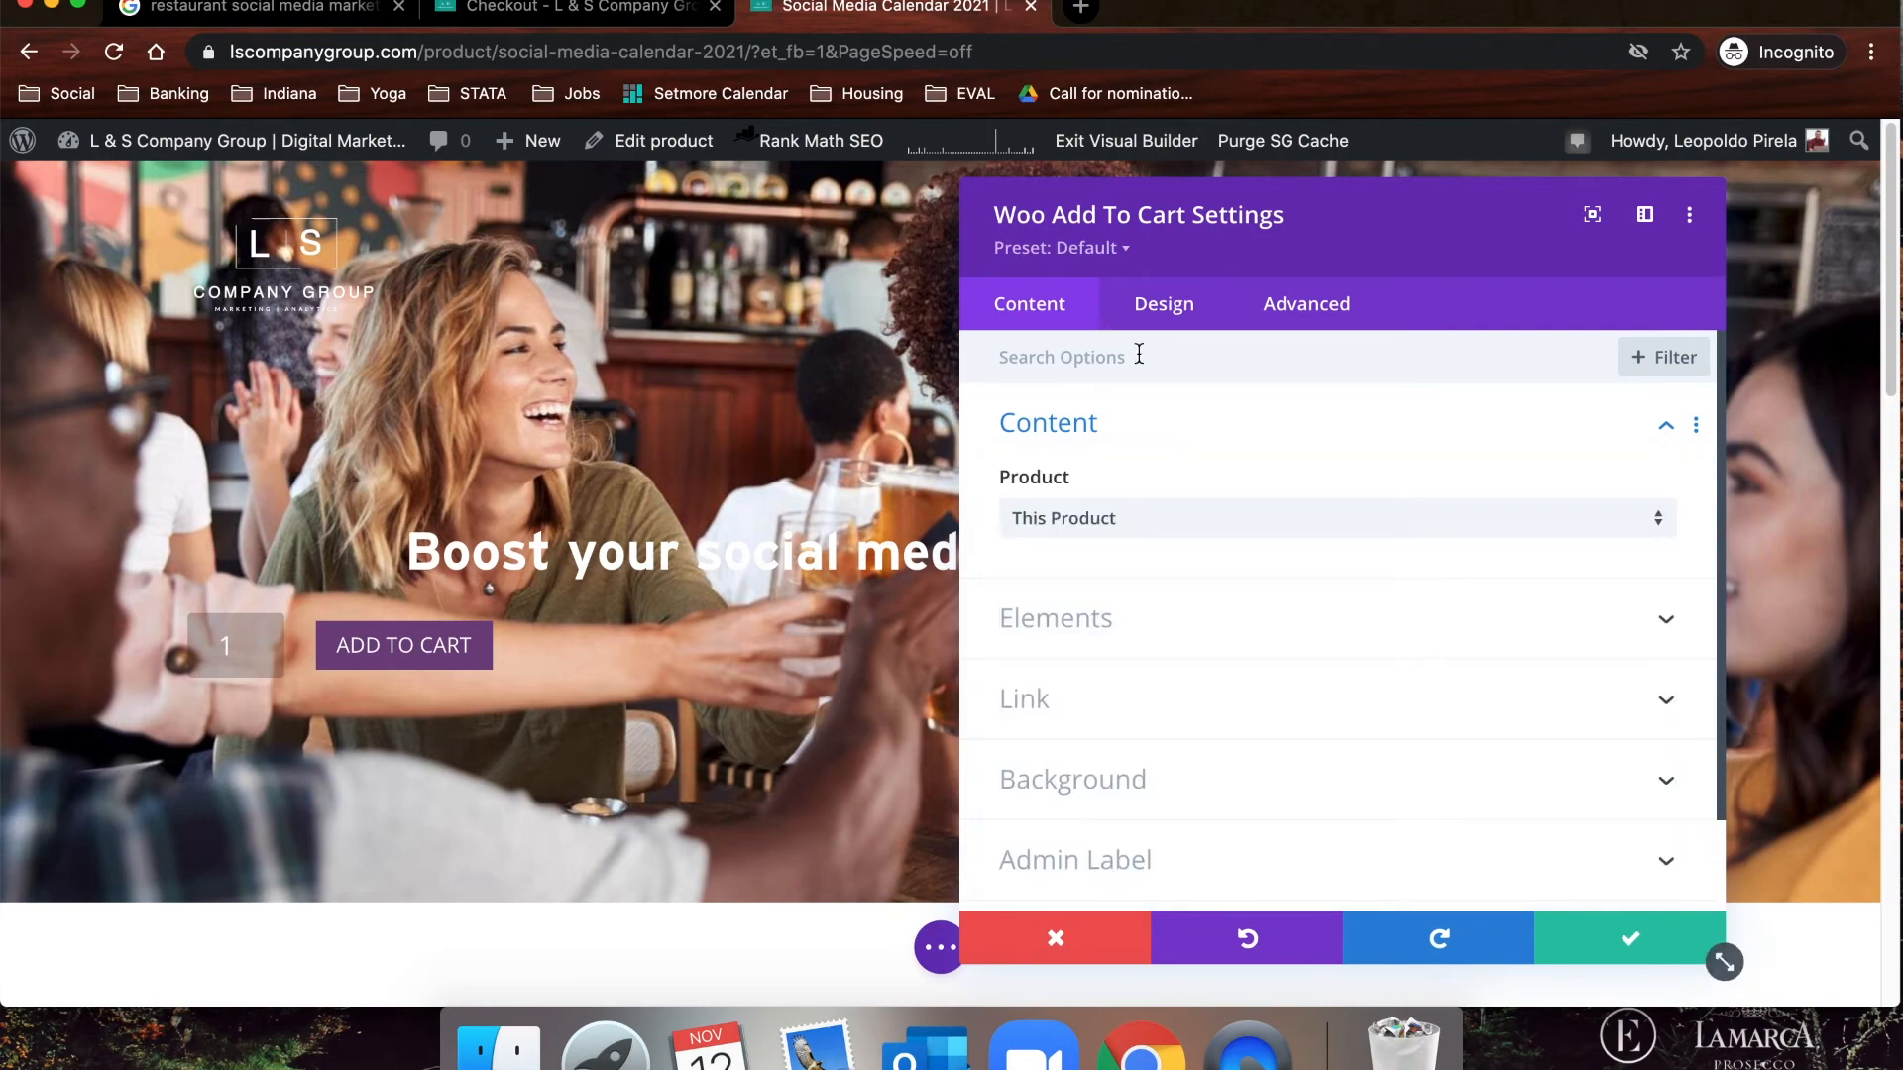
click(1633, 953)
- Add a regular section with a row directly below the photo section
scroll(1139, 743, down, 5)
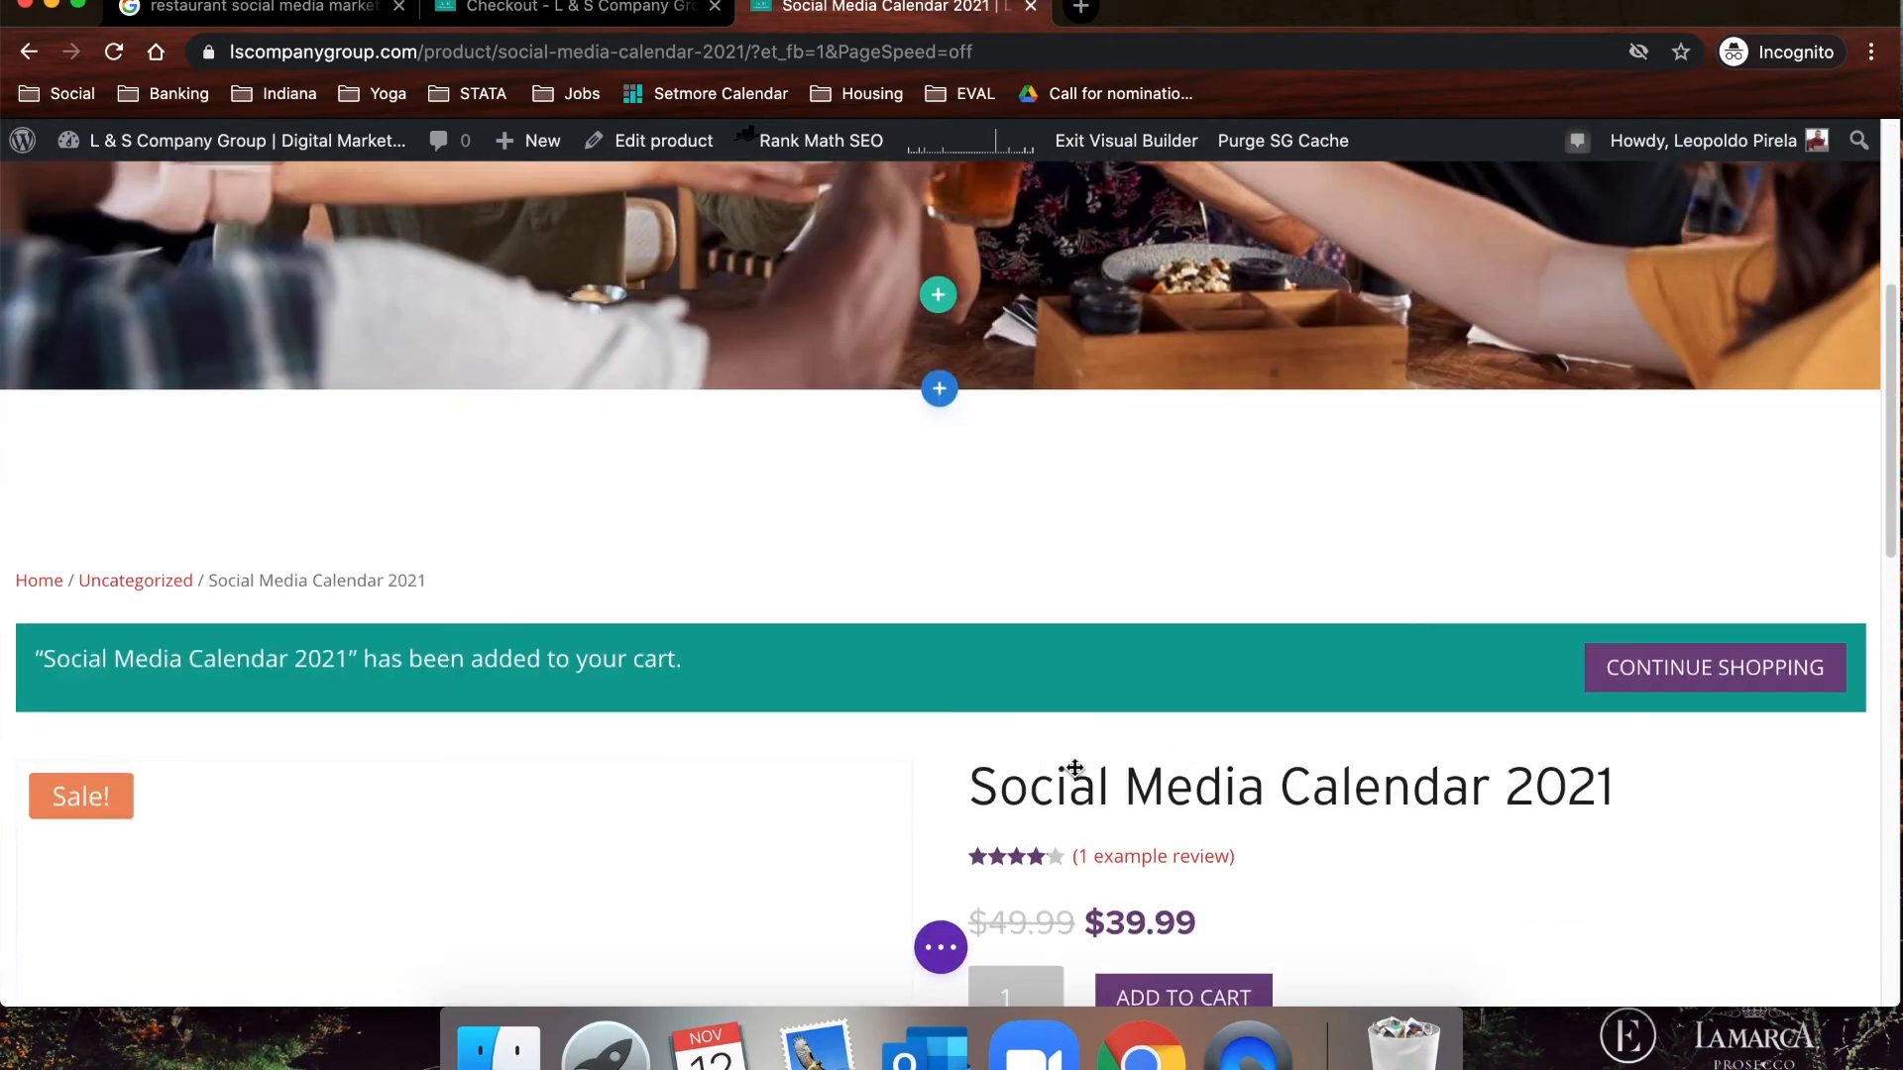
scroll(981, 403, up, 2)
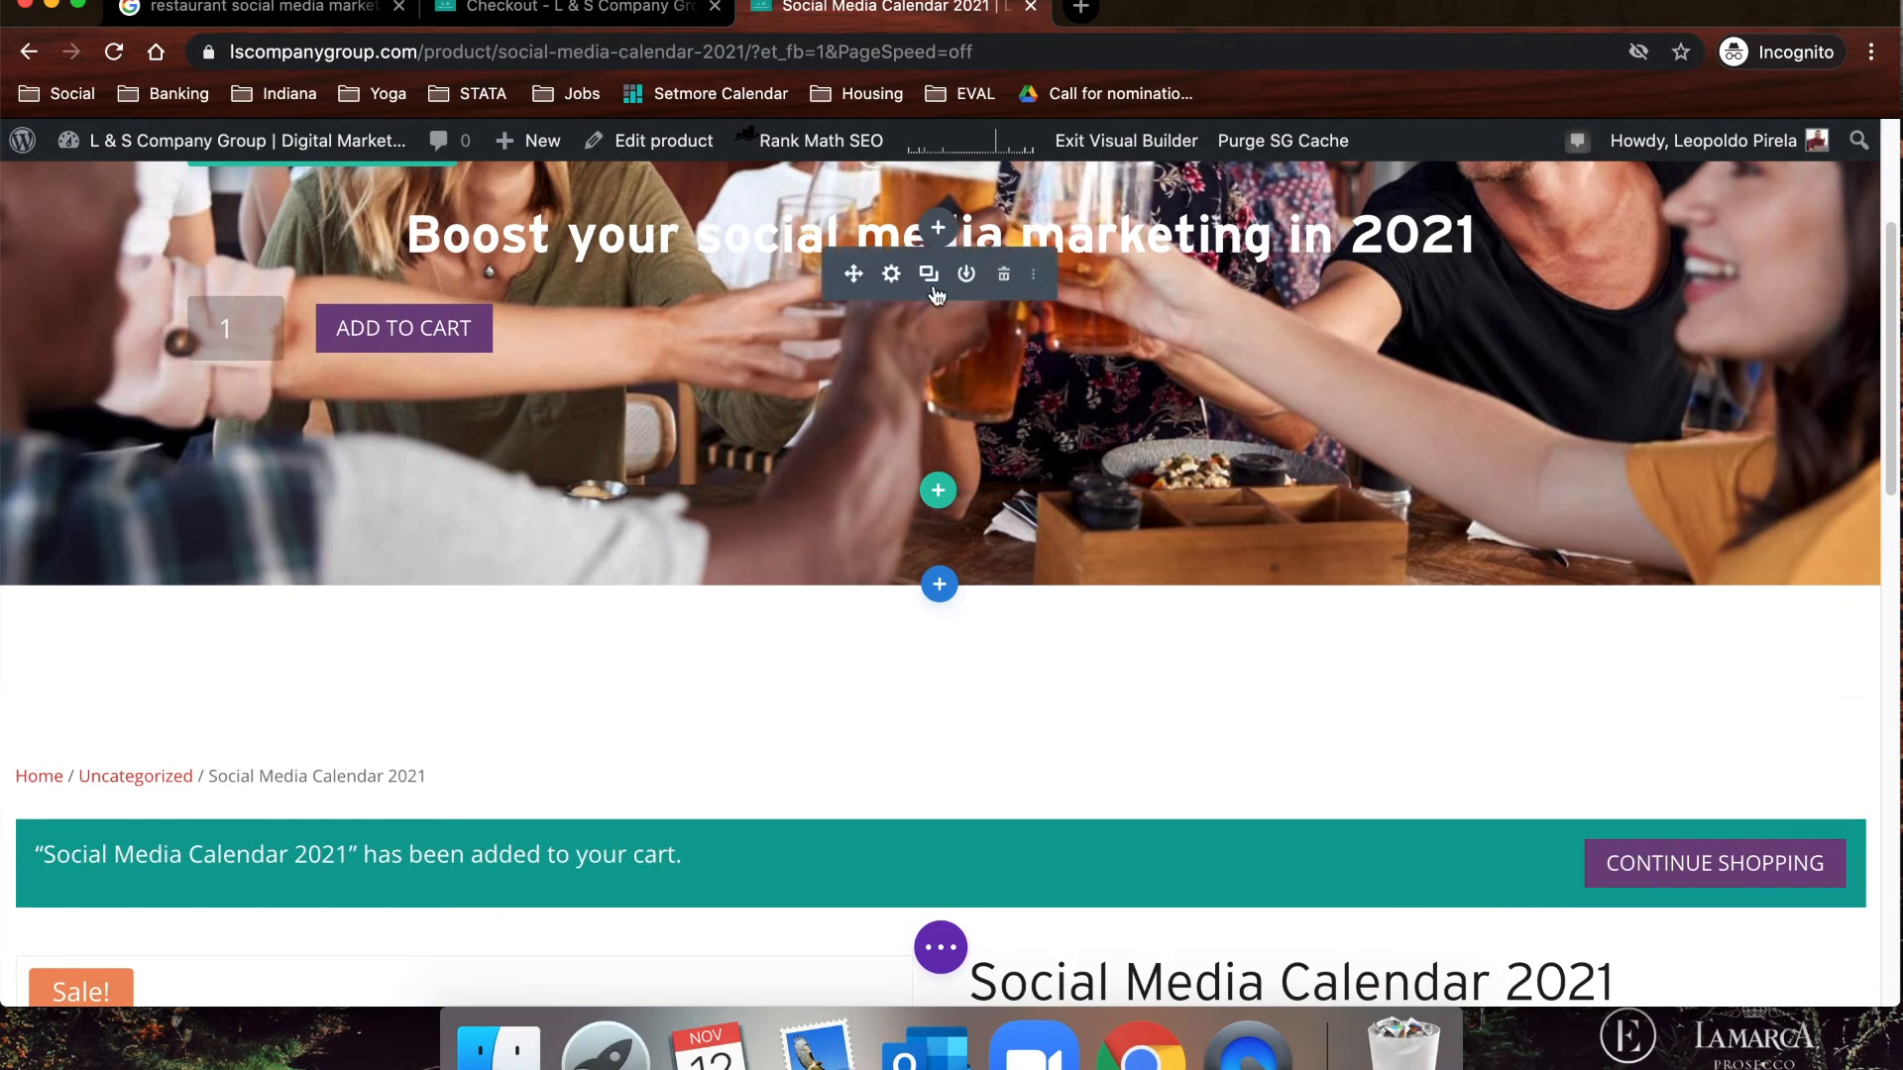
click(938, 583)
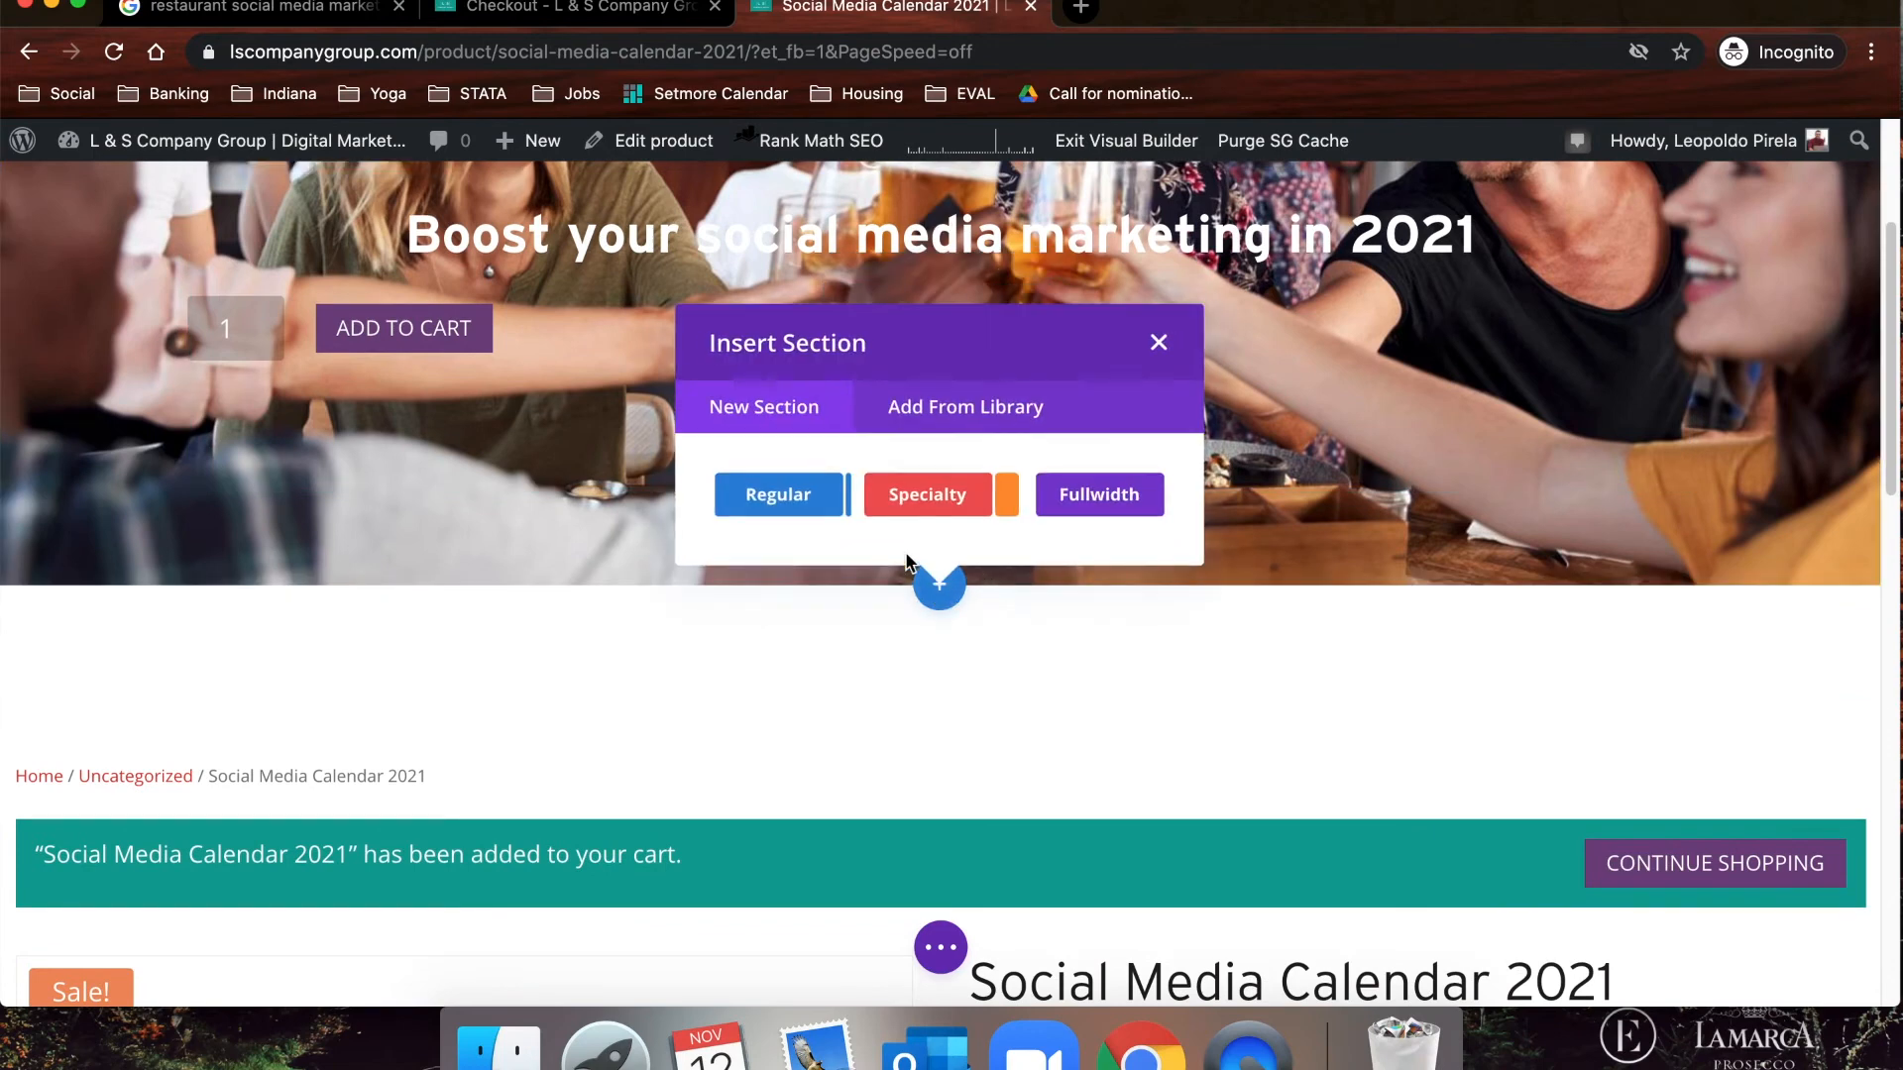
click(799, 499)
click(810, 388)
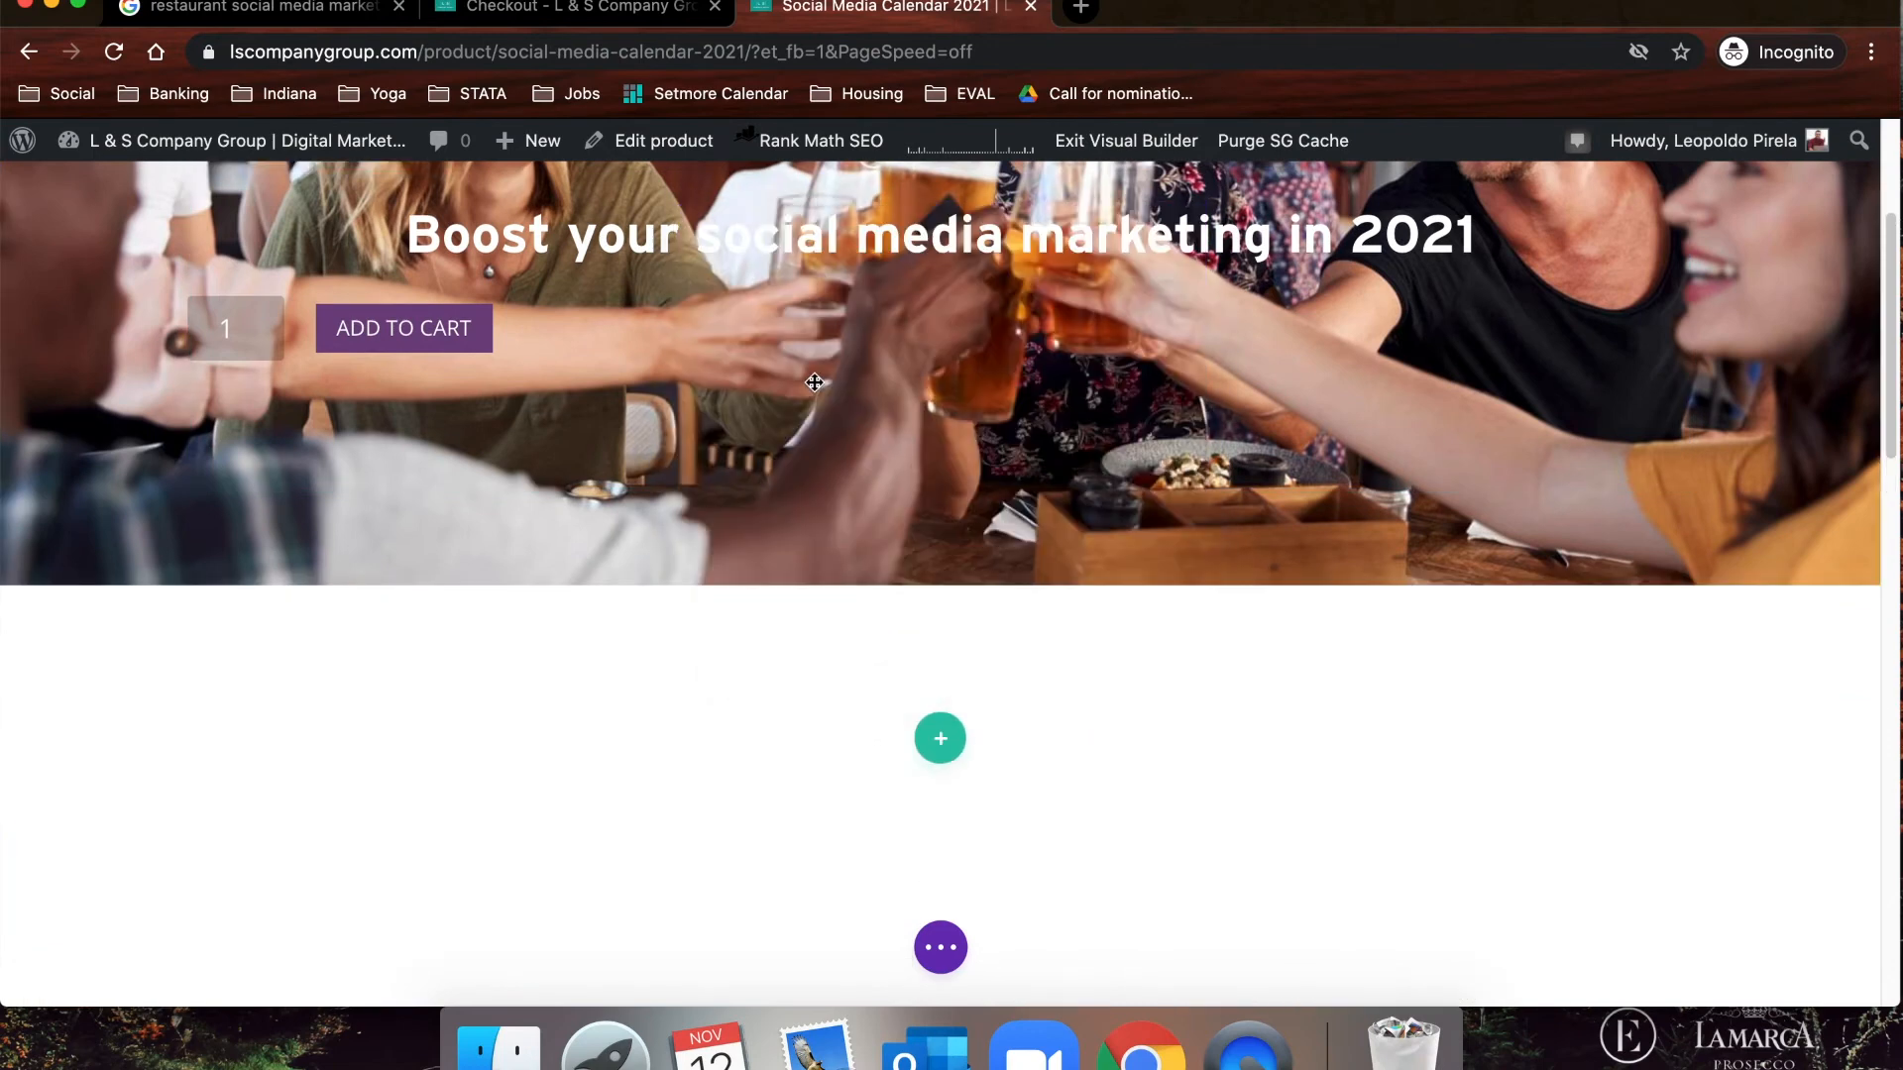
- Insert a Woo Description module in the new row and set its product to Social Media Calendar 2021
text(woo)
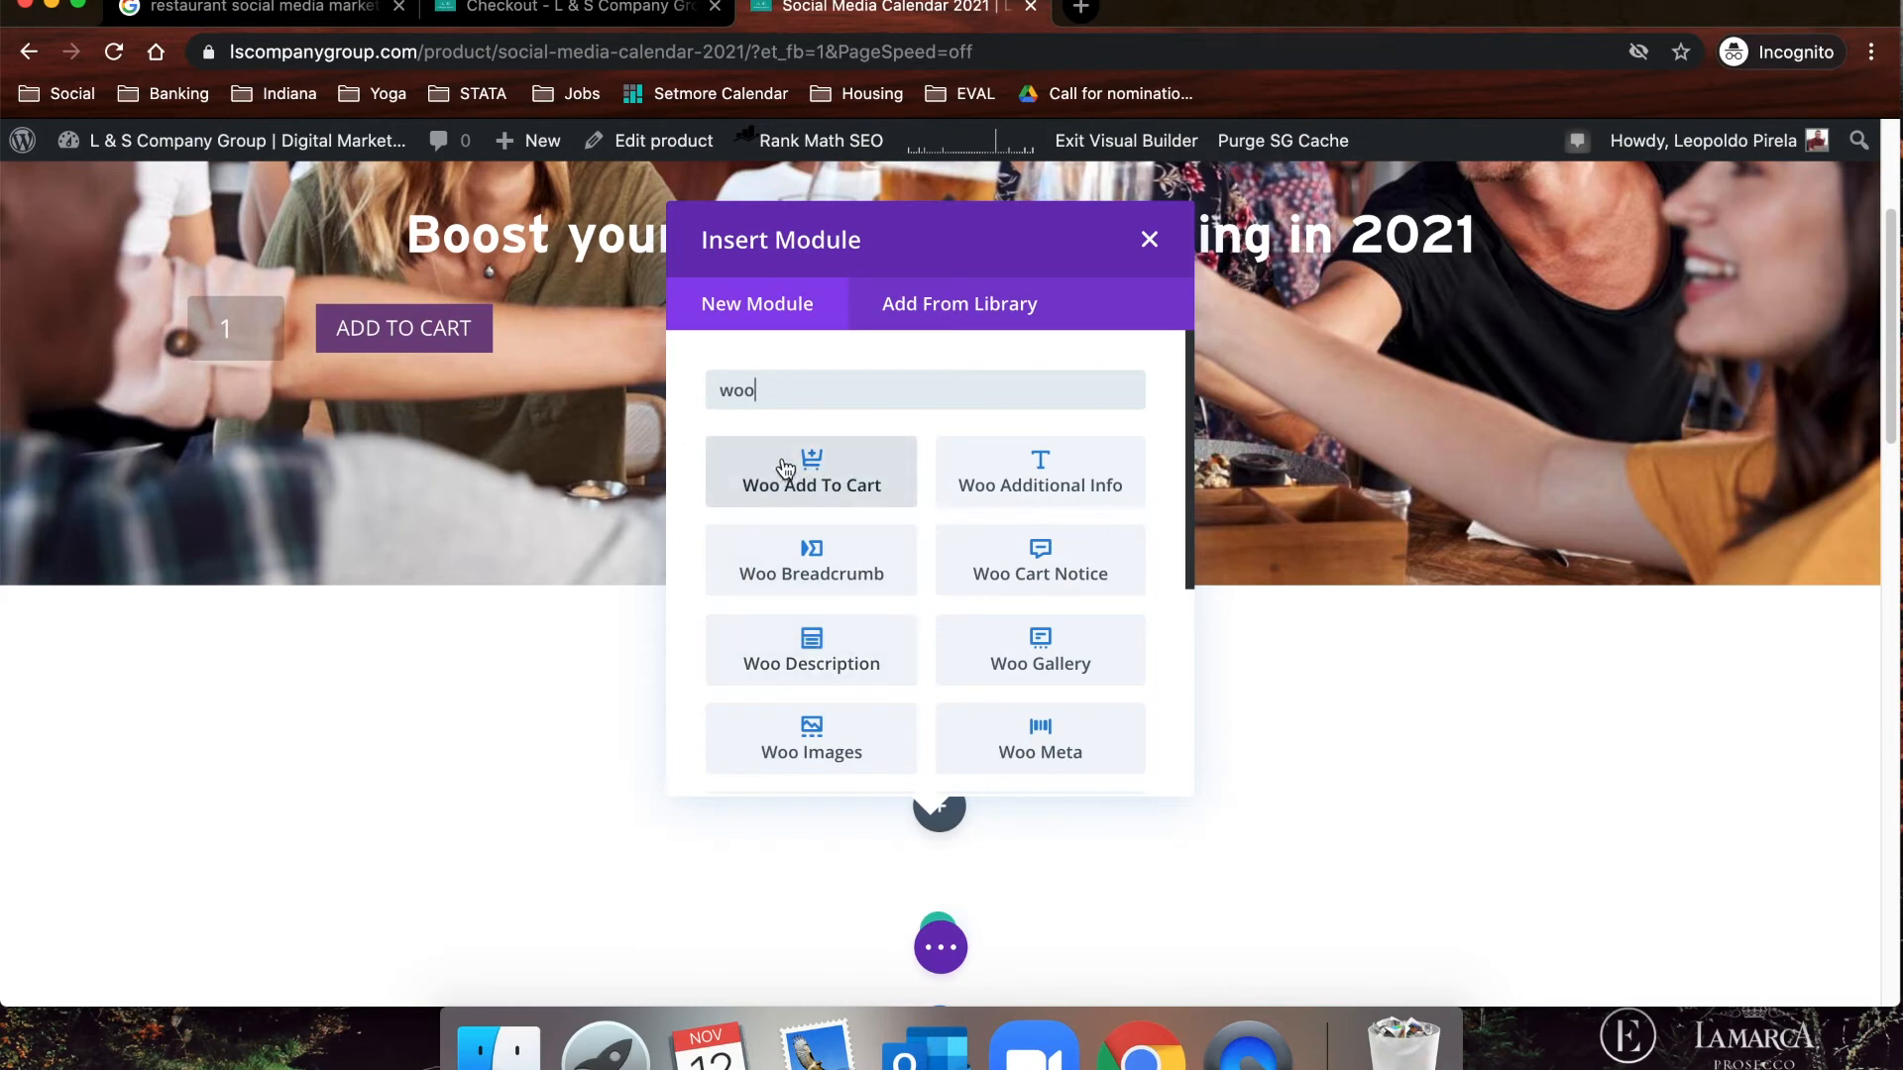
scroll(1070, 610, down, 3)
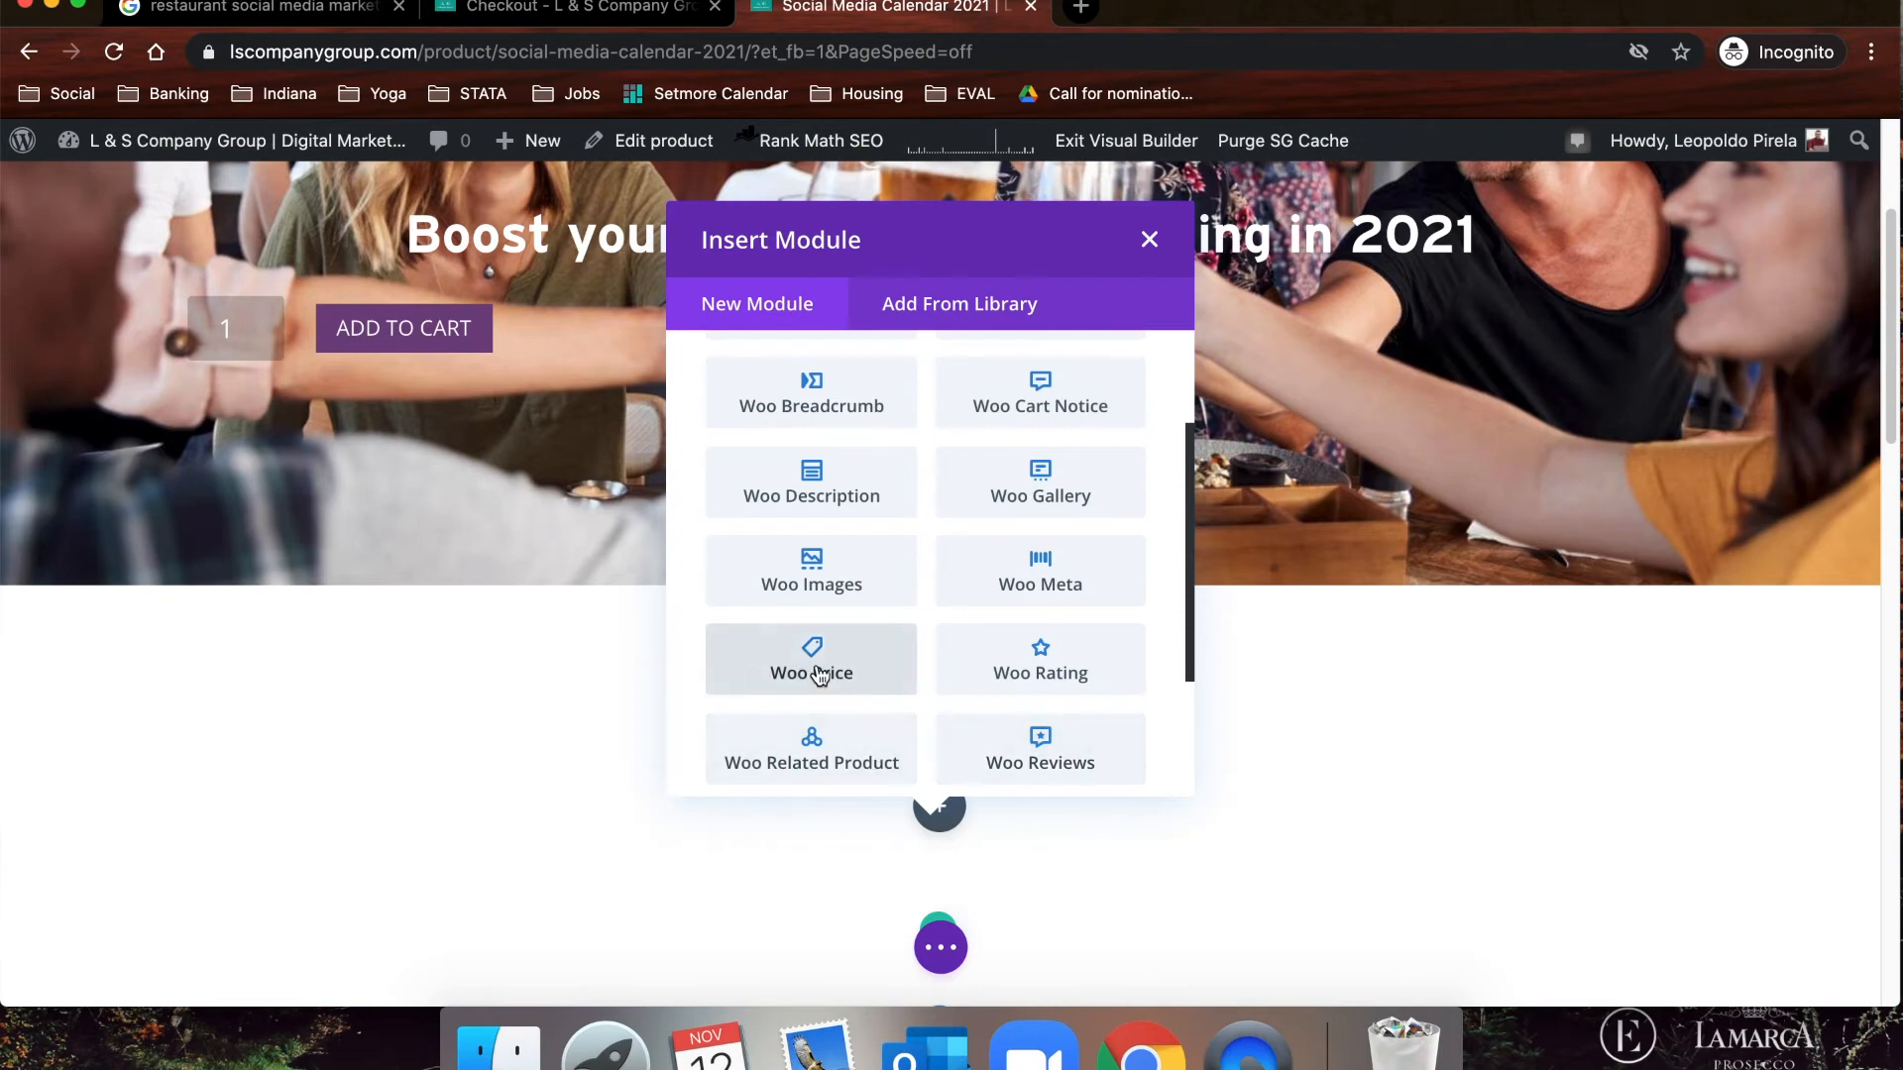
scroll(942, 704, down, 3)
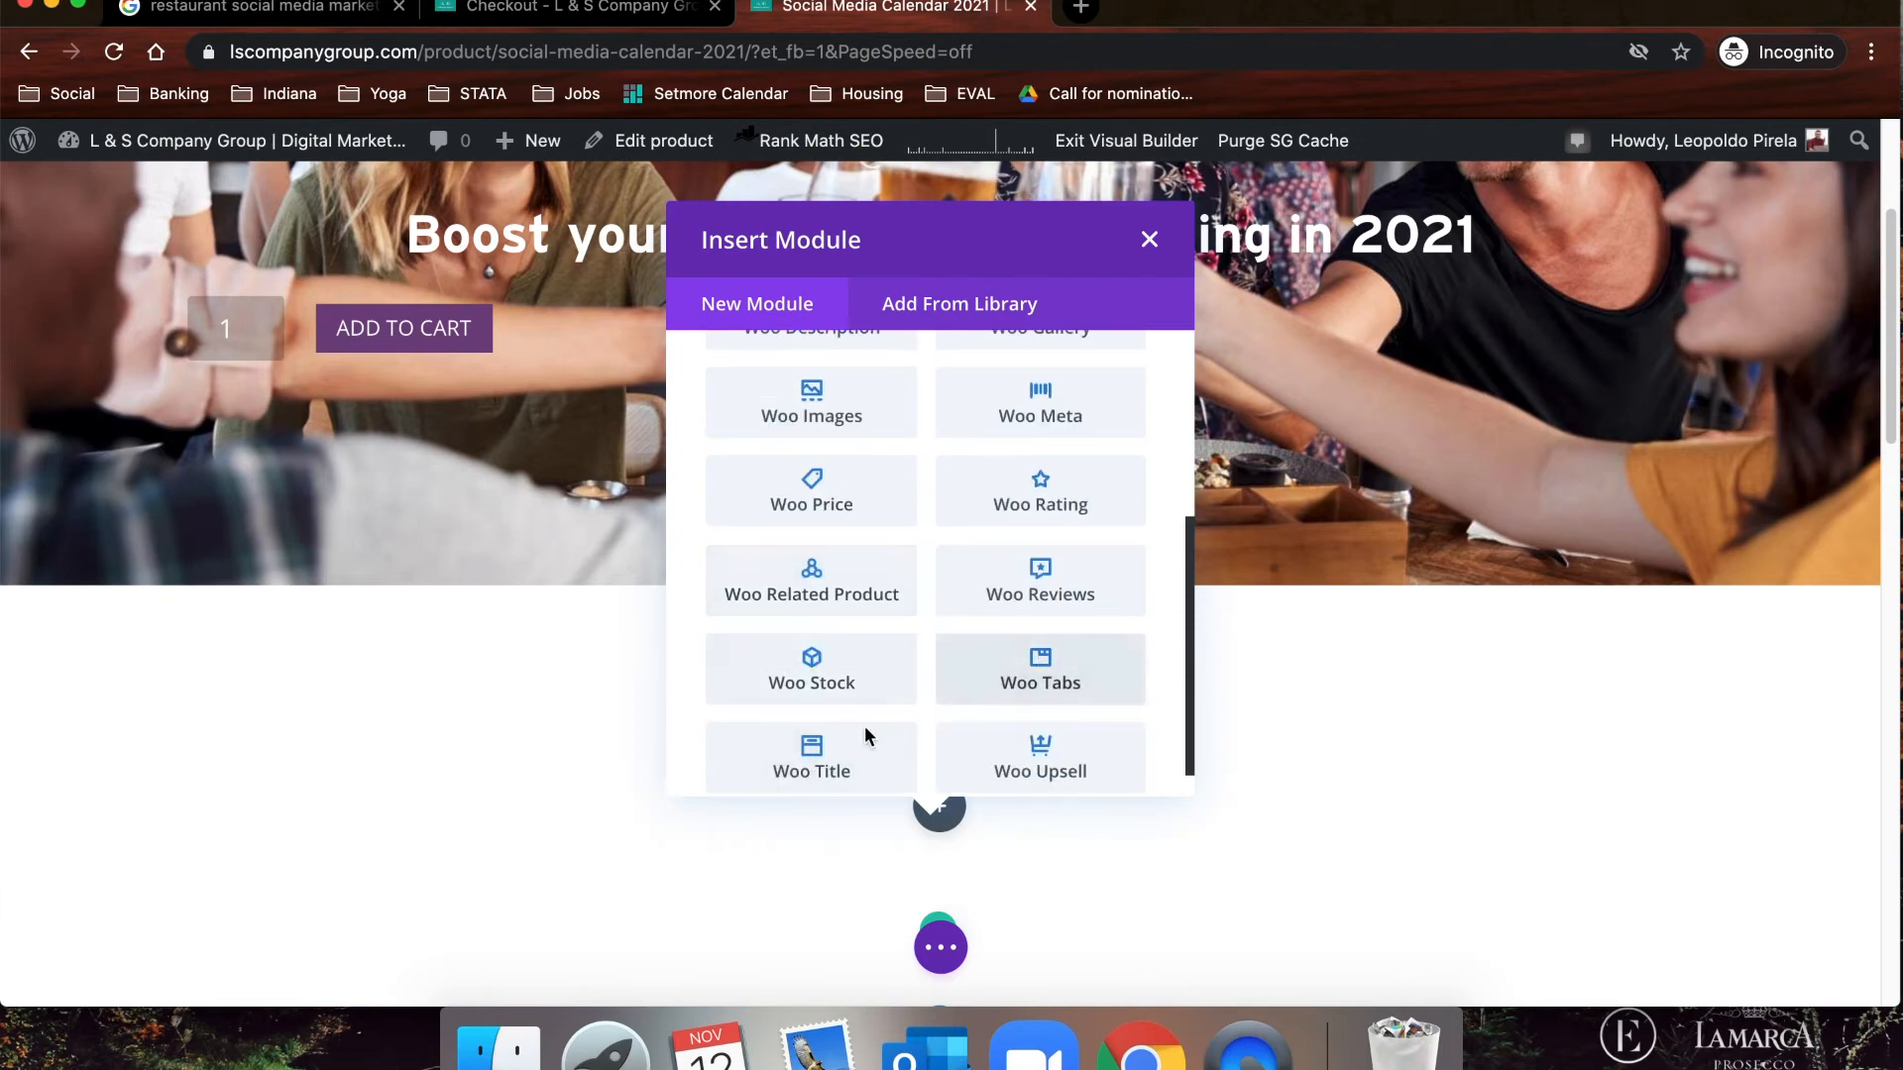
scroll(867, 734, down, 1)
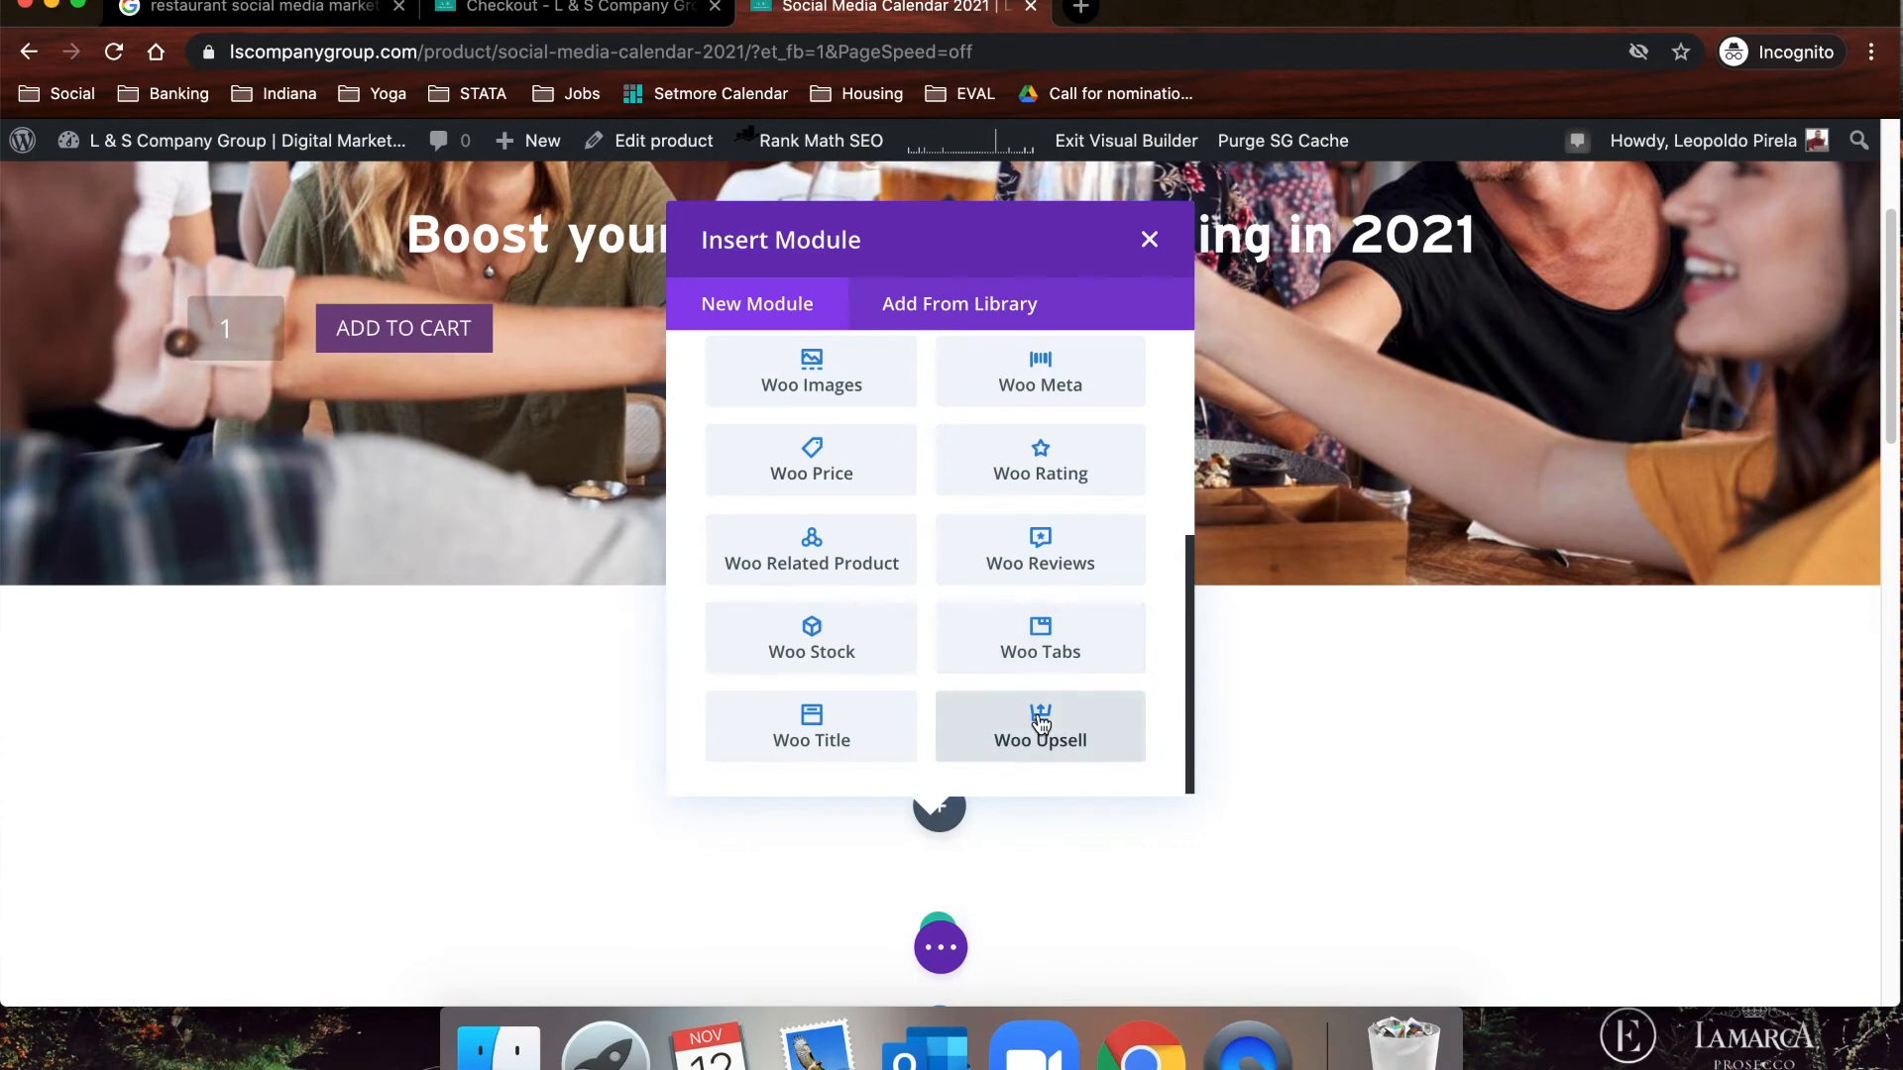
scroll(1123, 526, up, 4)
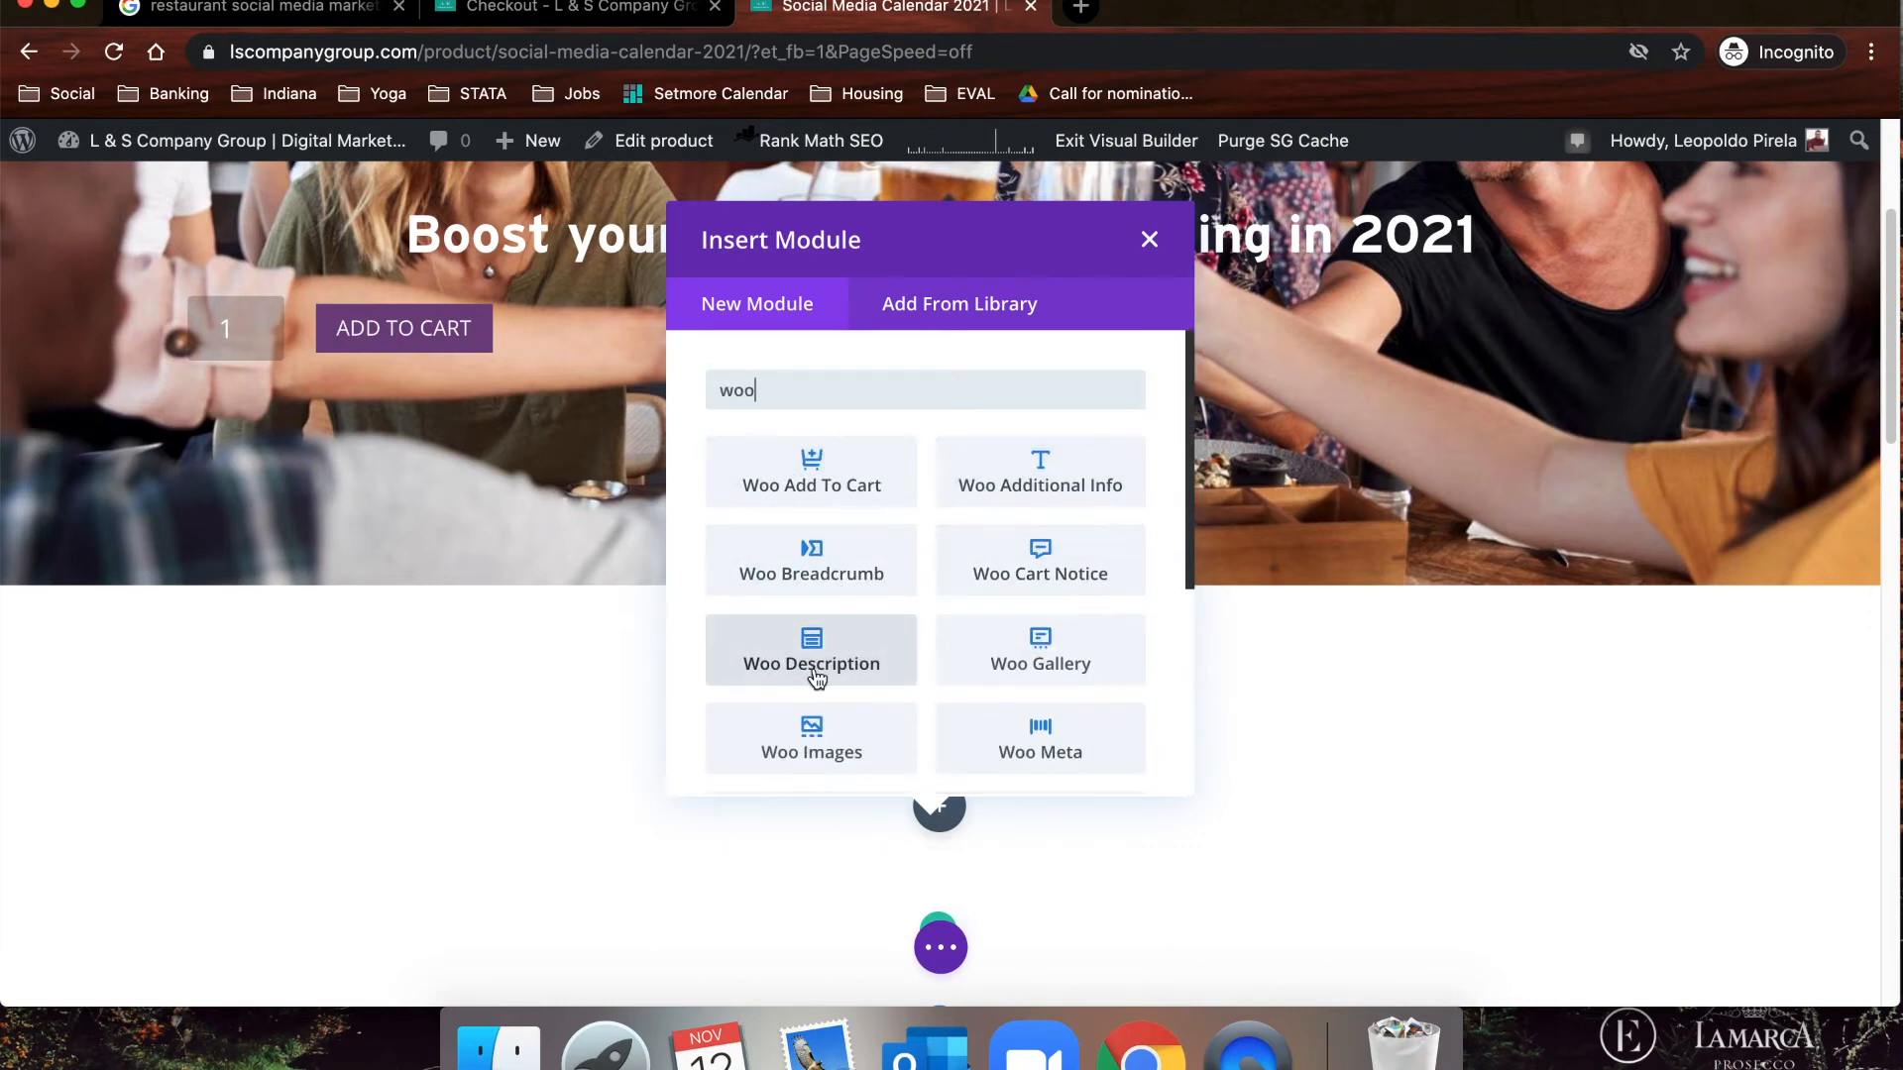
click(872, 665)
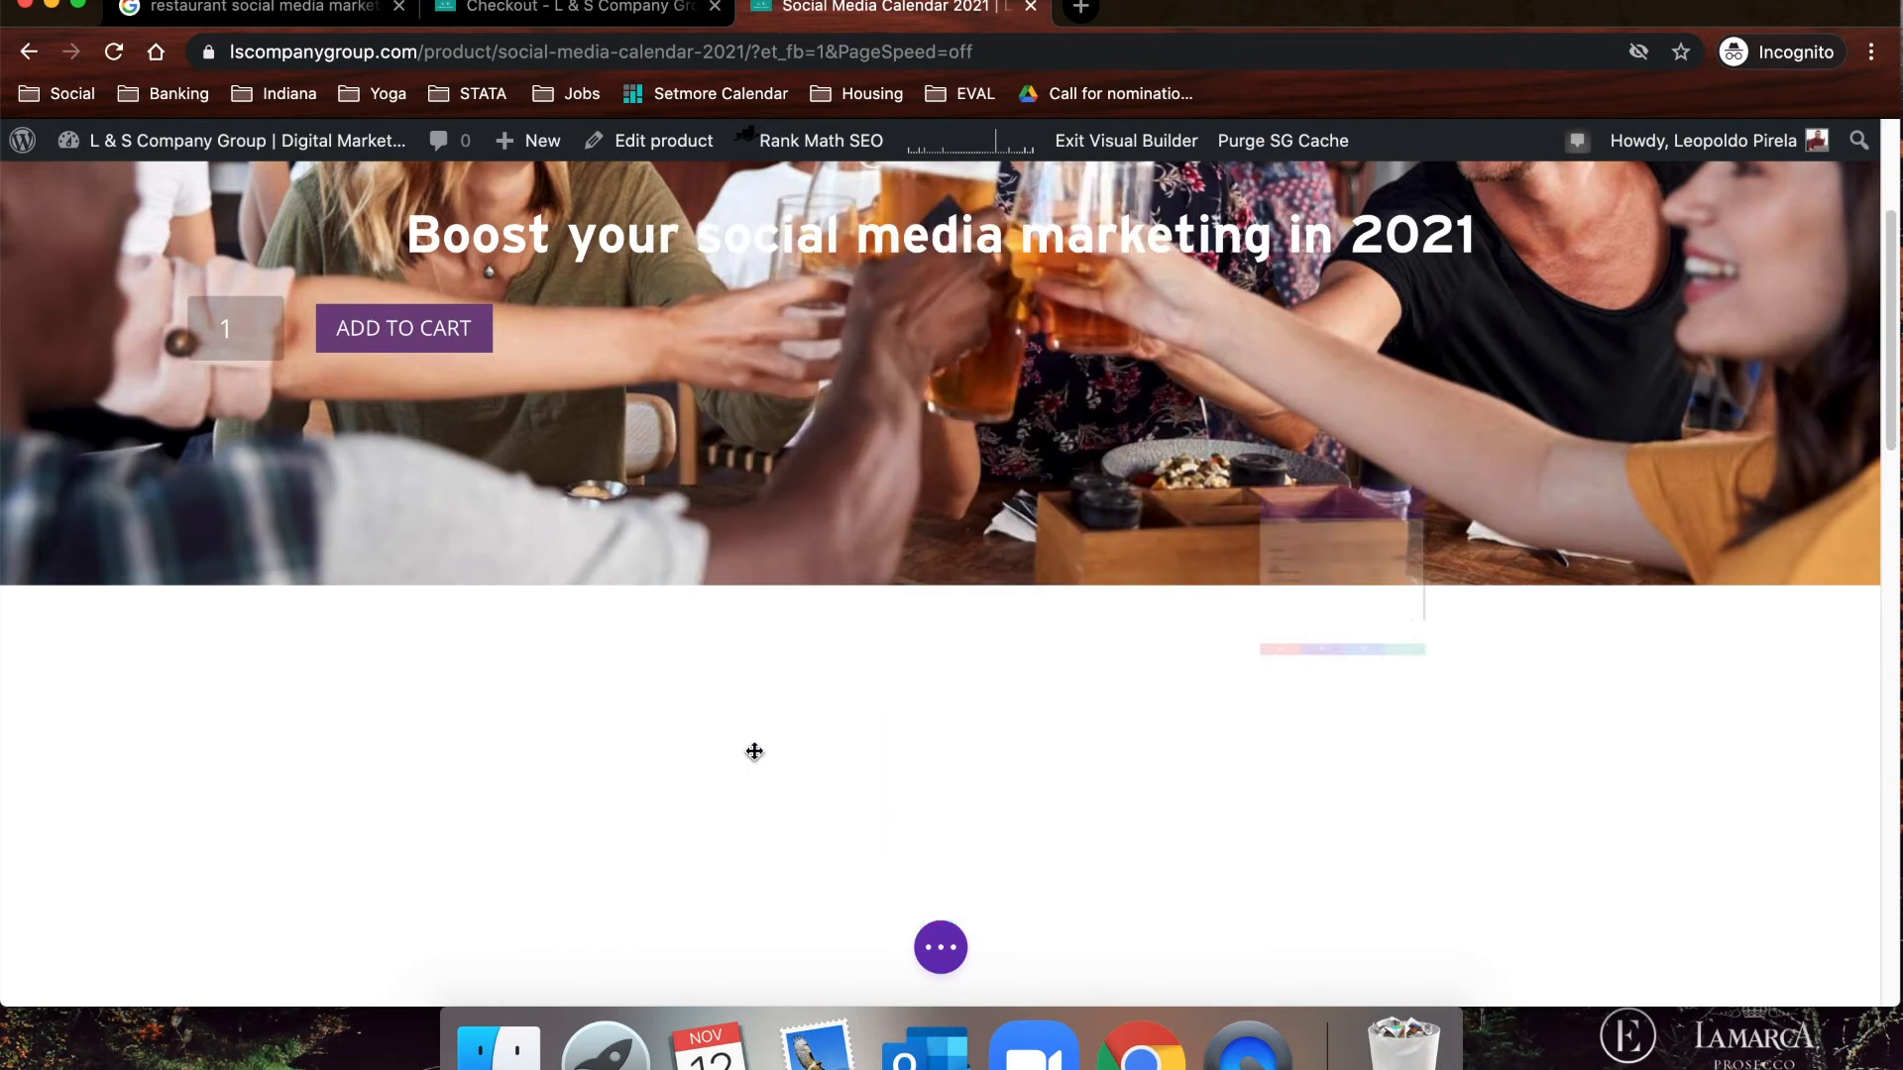
click(1226, 516)
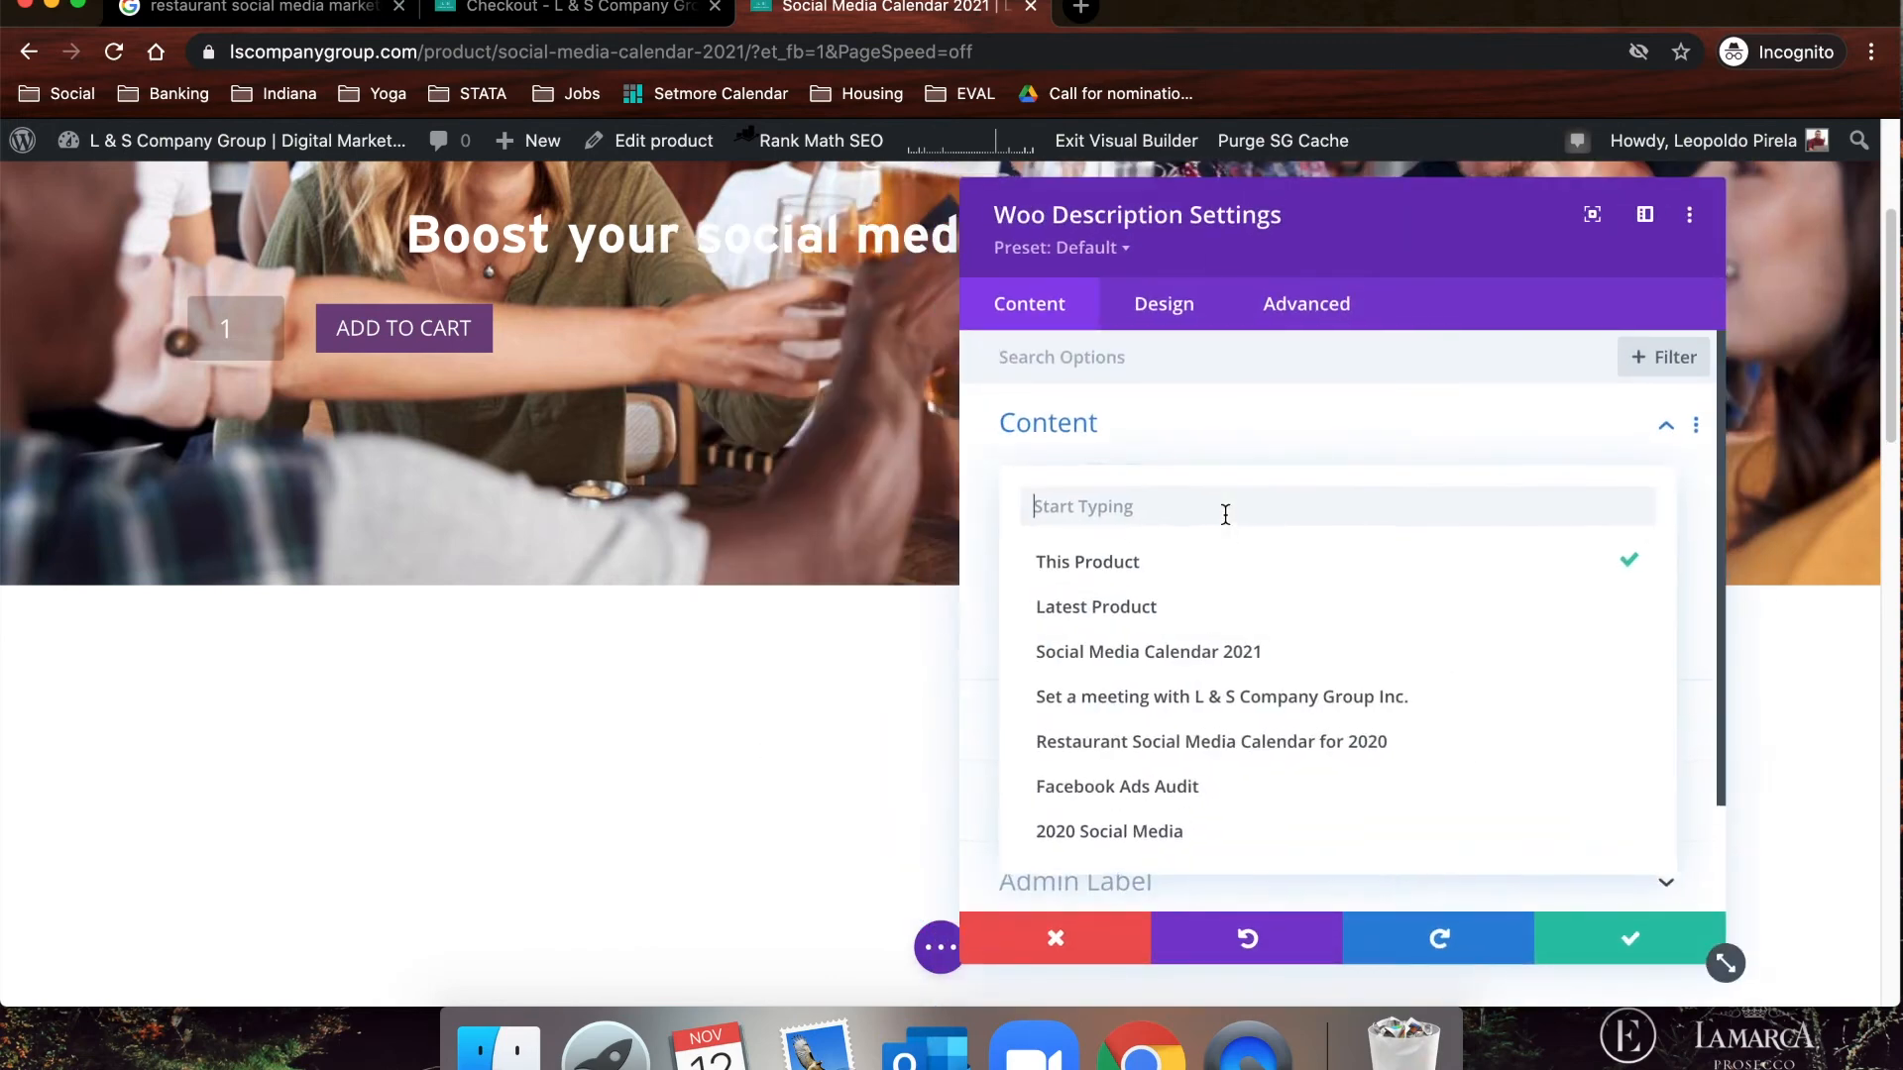
click(1278, 663)
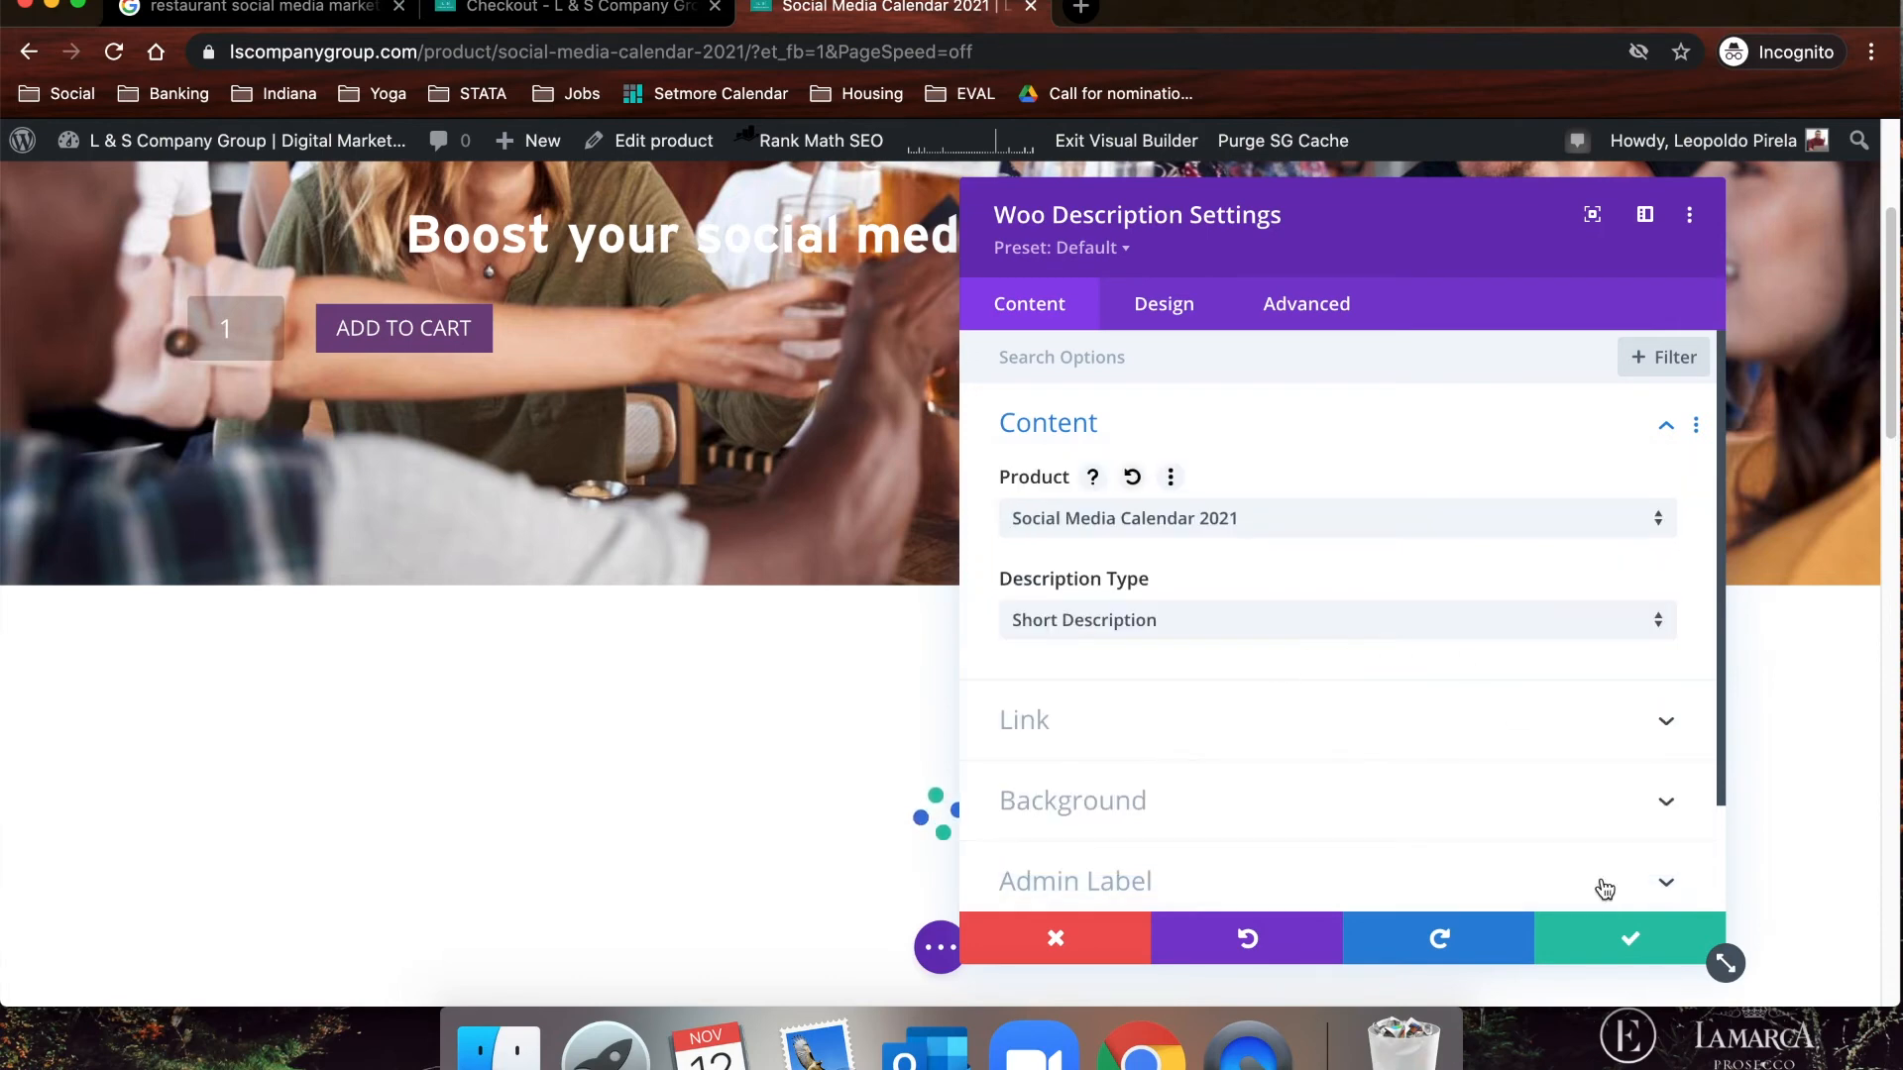
- Save the Woo Description module's settings, then delete that module from the new row below the photo section
click(1633, 939)
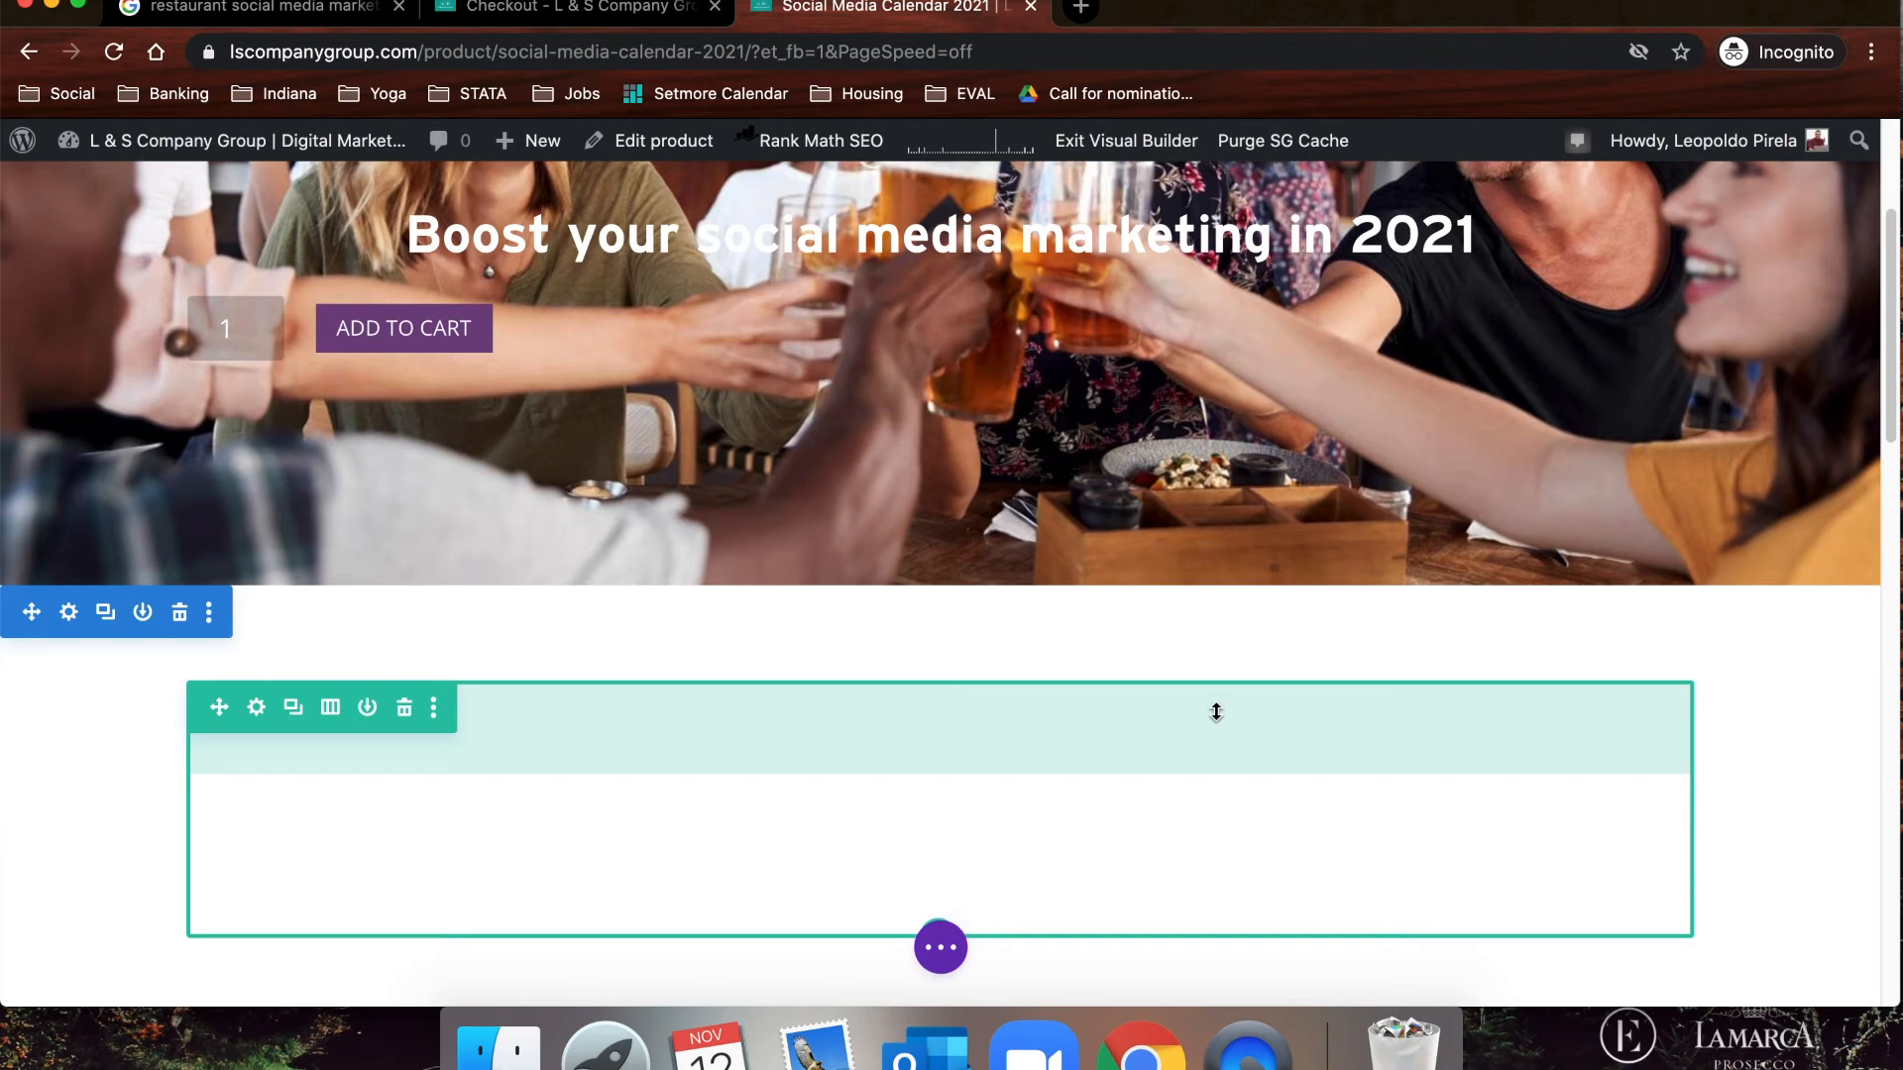
scroll(717, 769, down, 3)
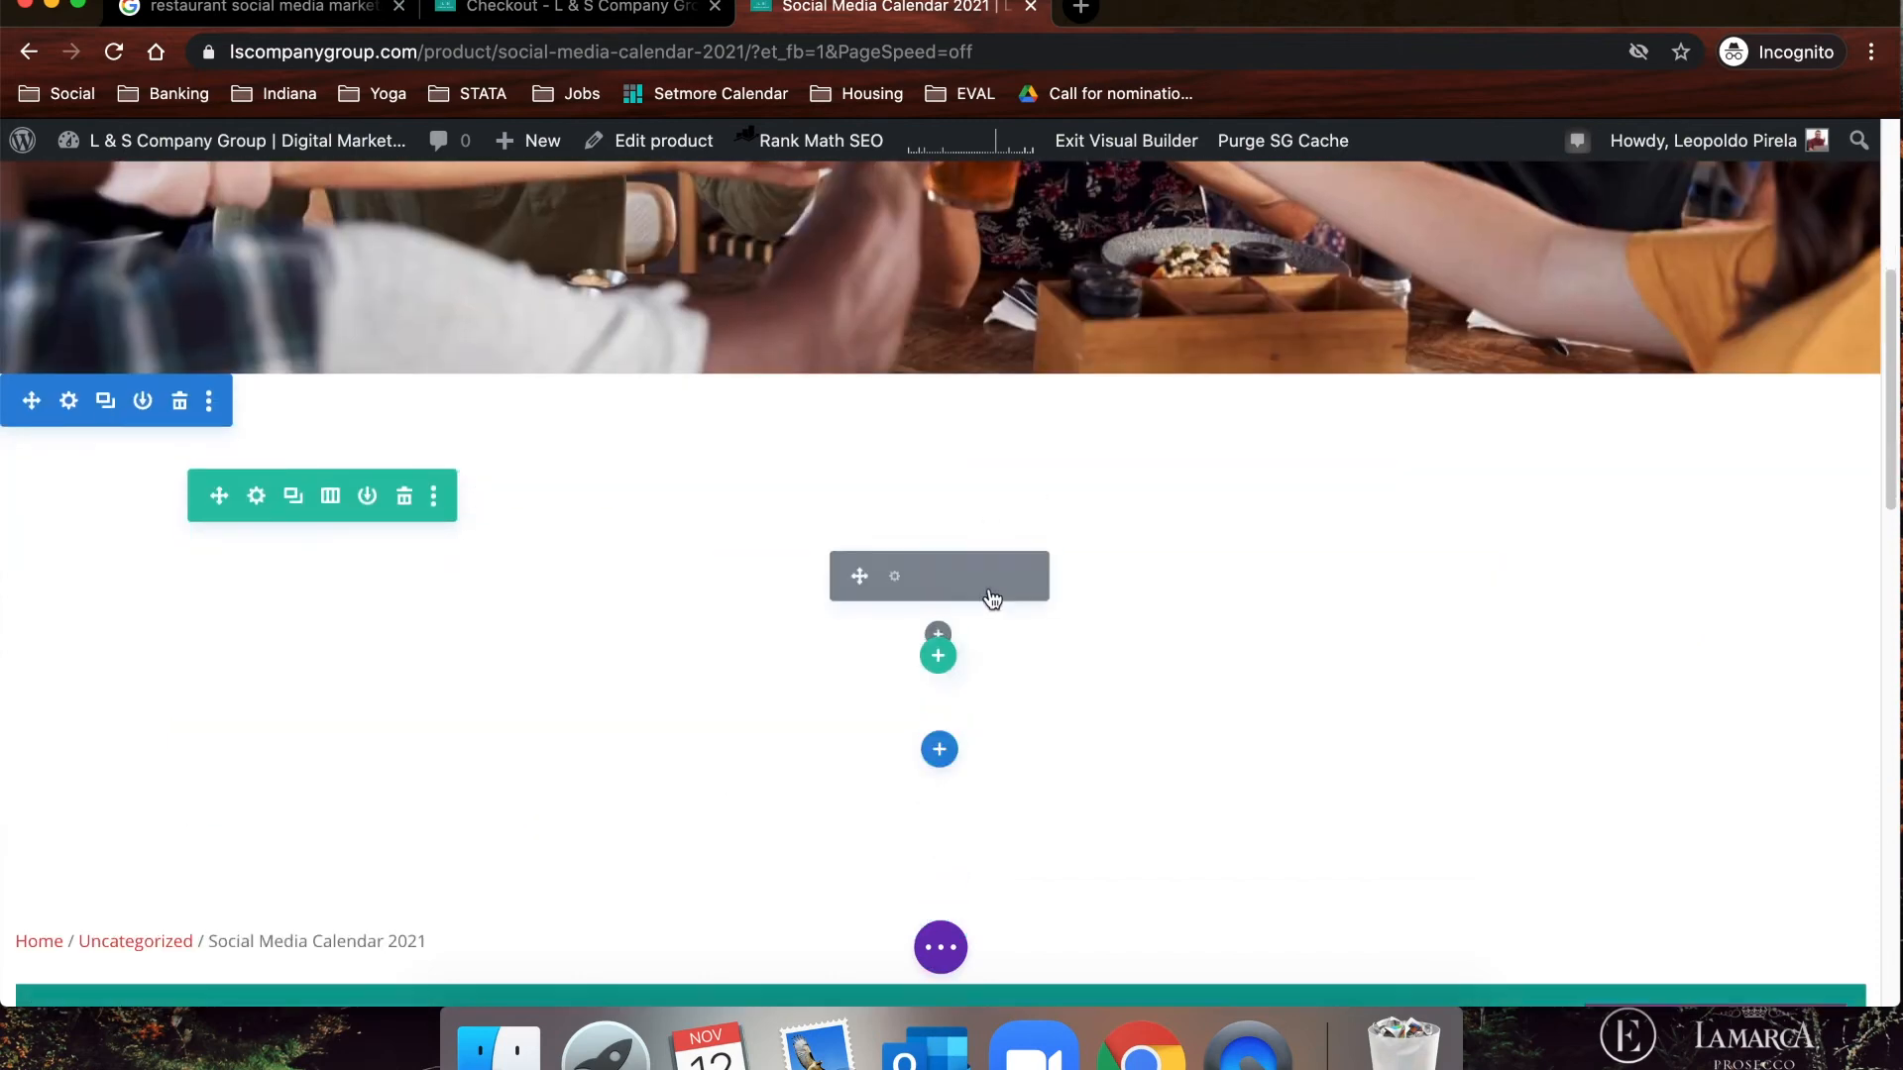
click(1000, 573)
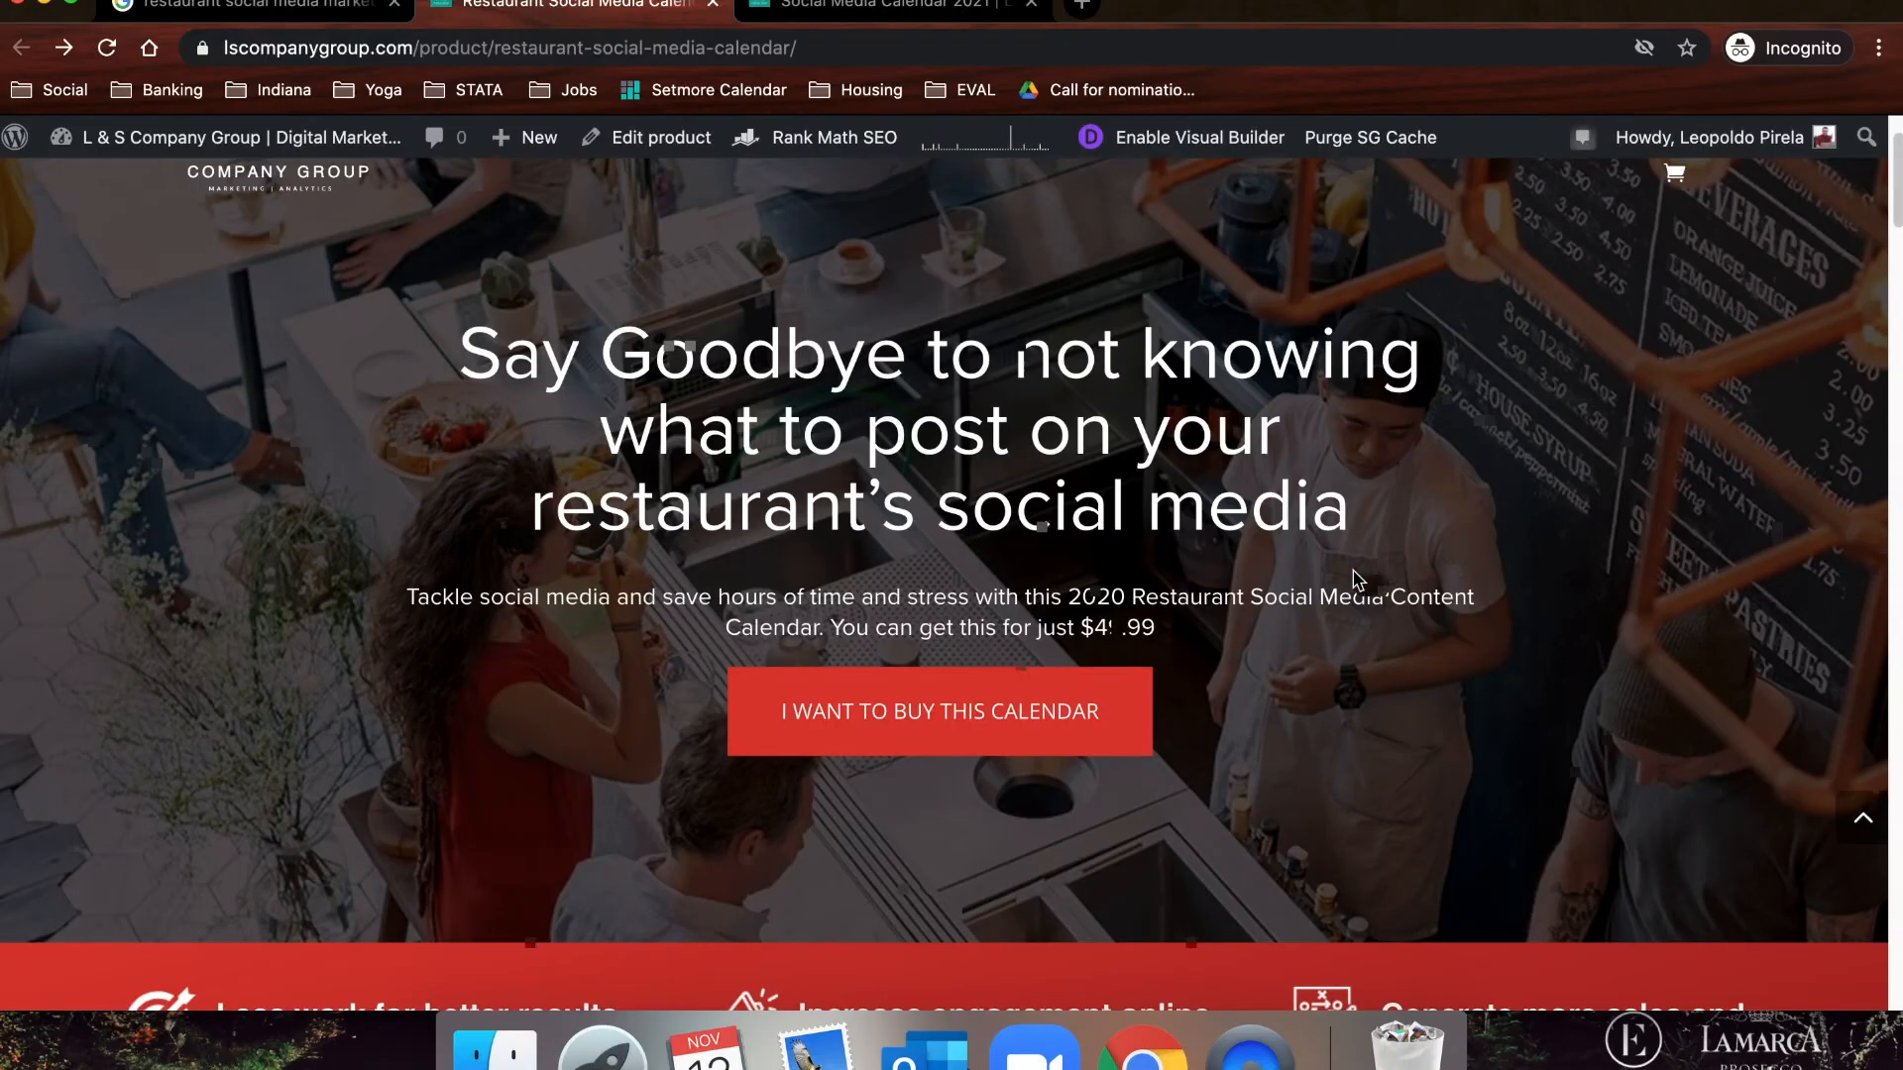
- Examine the finished Restaurant Social Media Calendar product page from its hero through the benefits, included content, buy button and client results sections
scroll(1348, 570, up, 2)
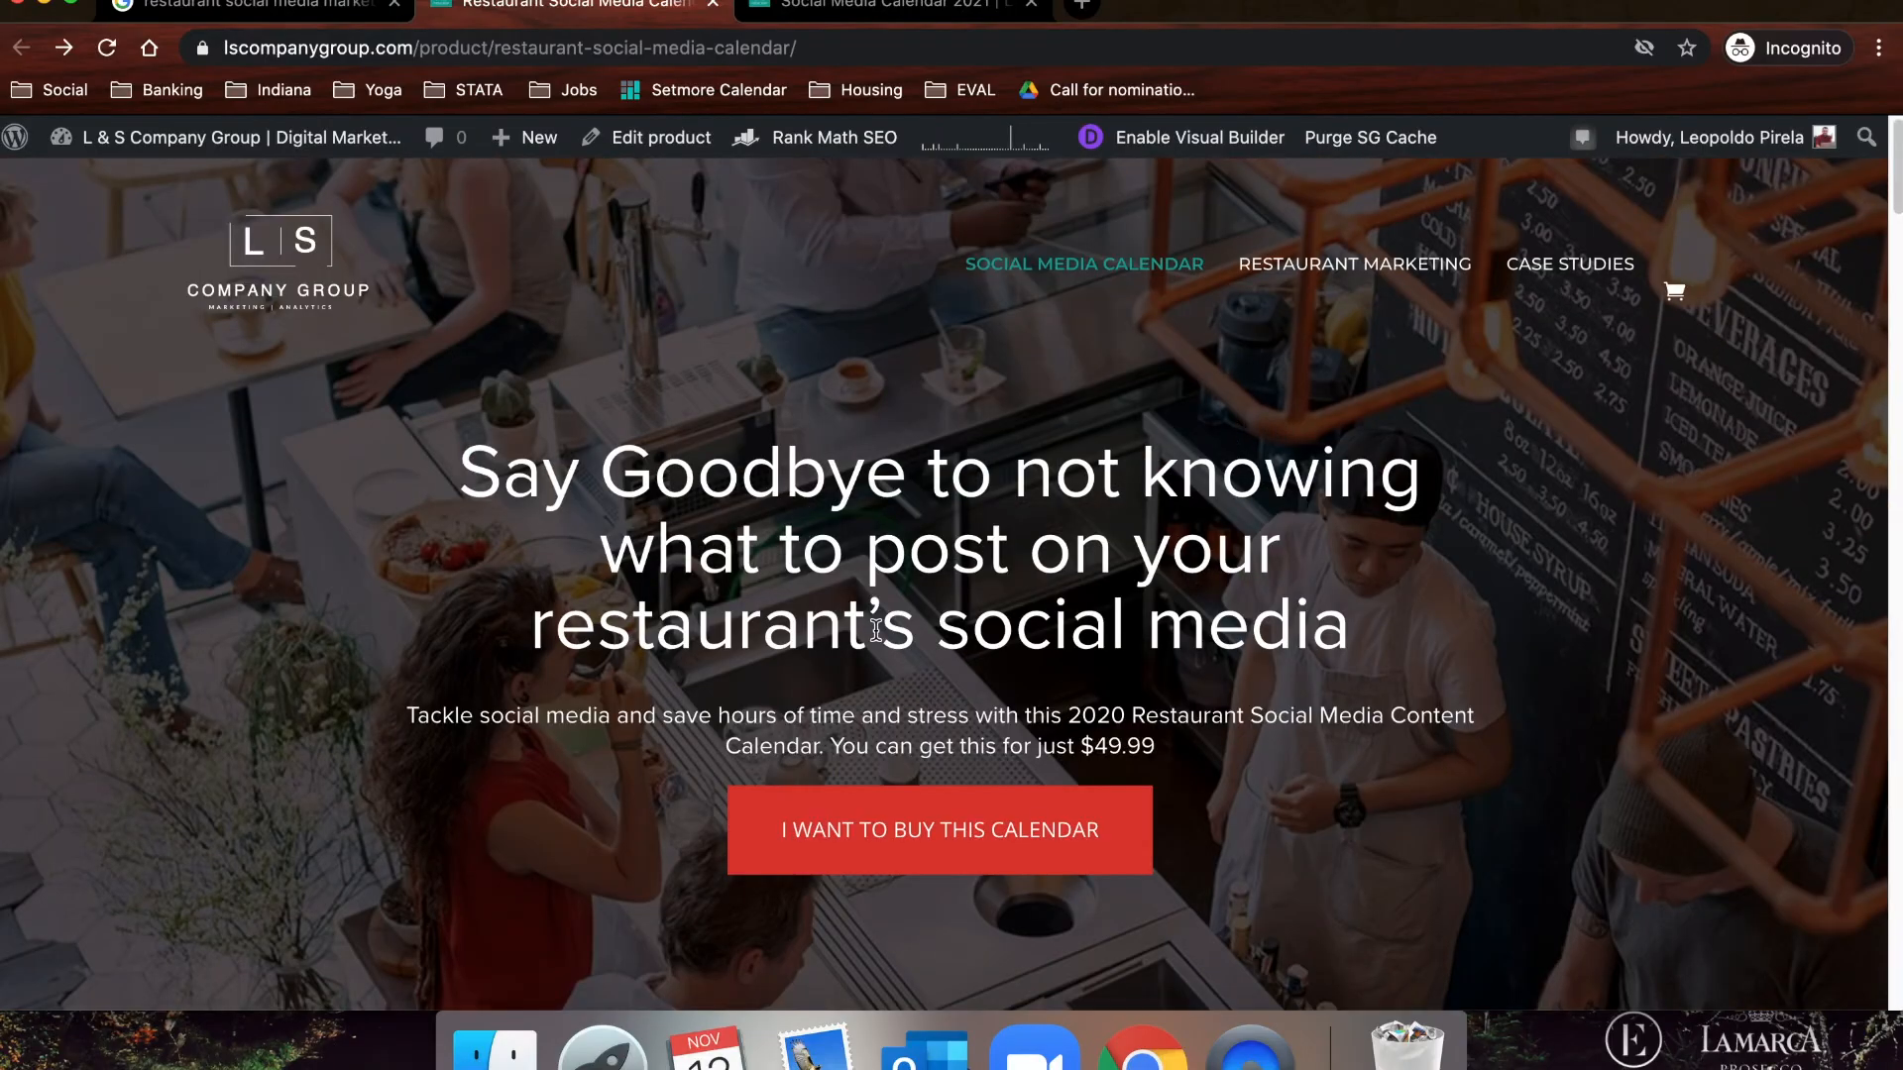
scroll(1114, 614, down, 10)
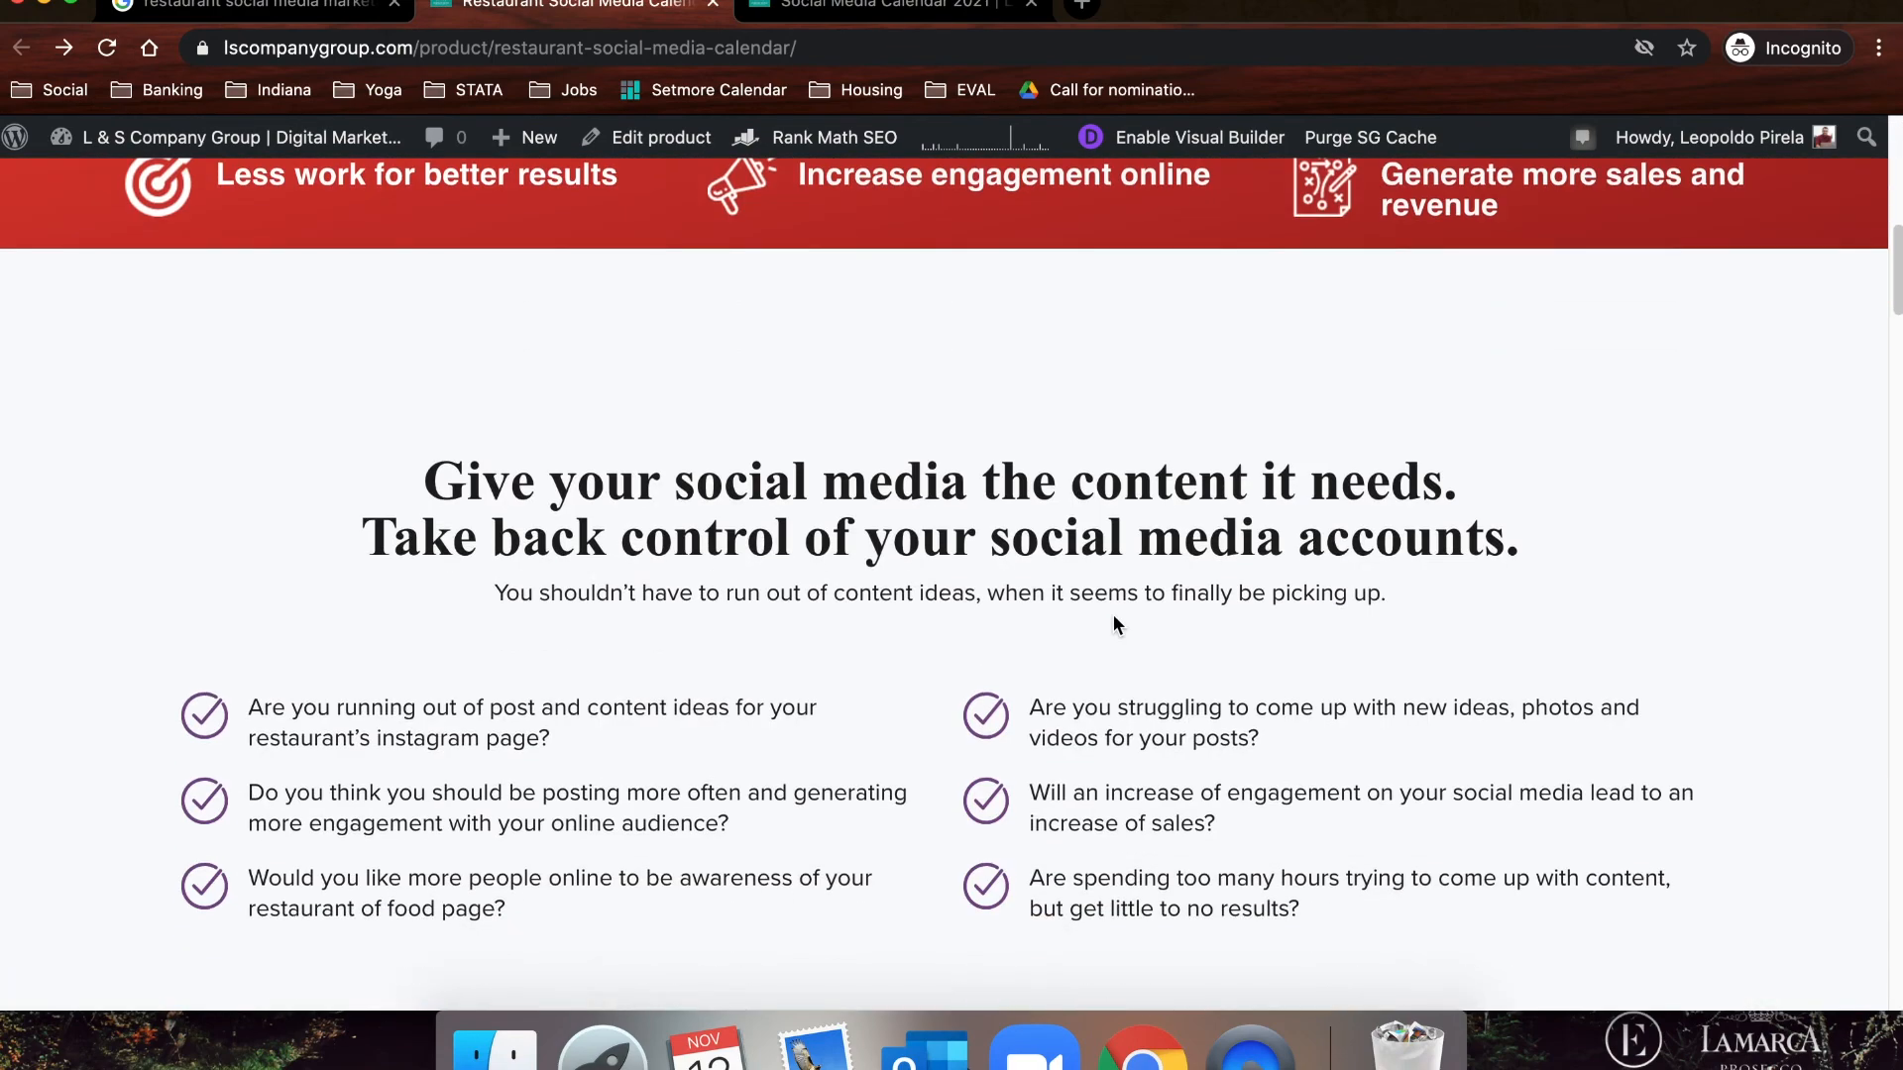
scroll(1113, 615, down, 10)
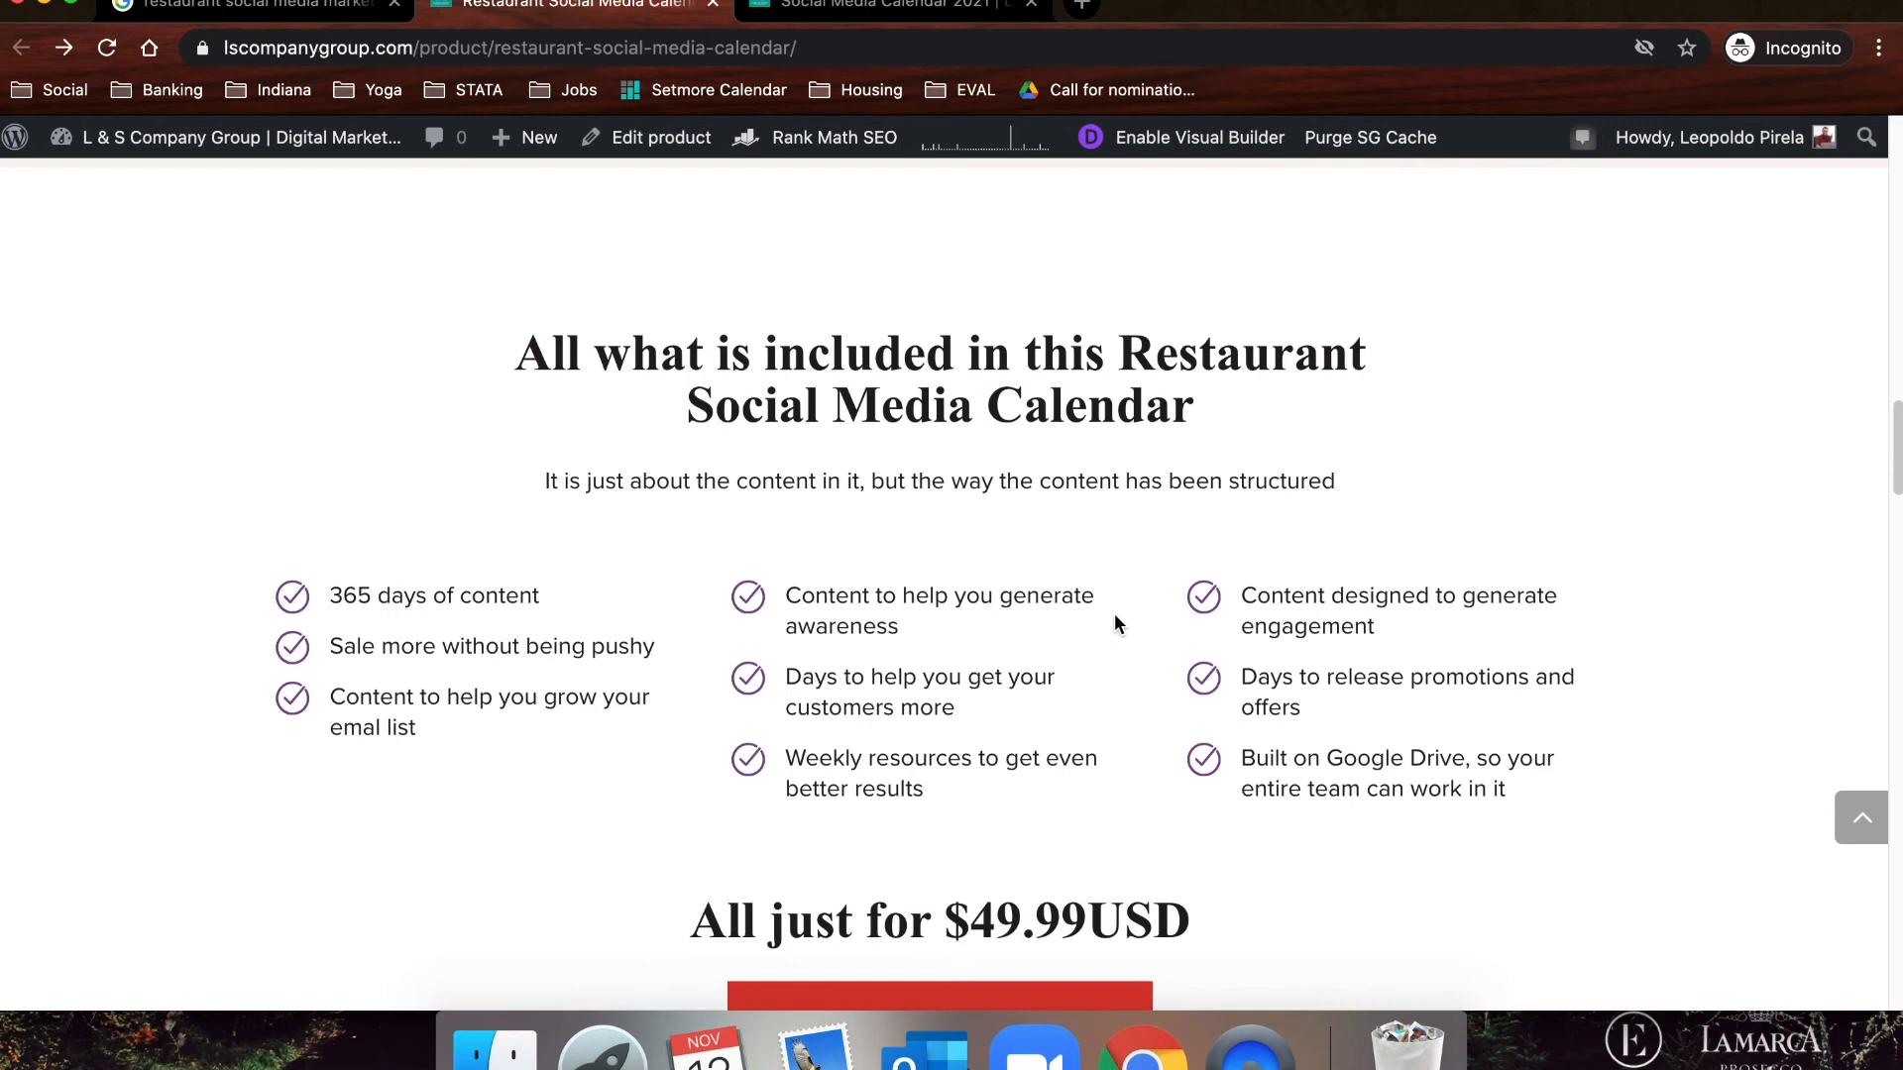
scroll(1113, 616, down, 4)
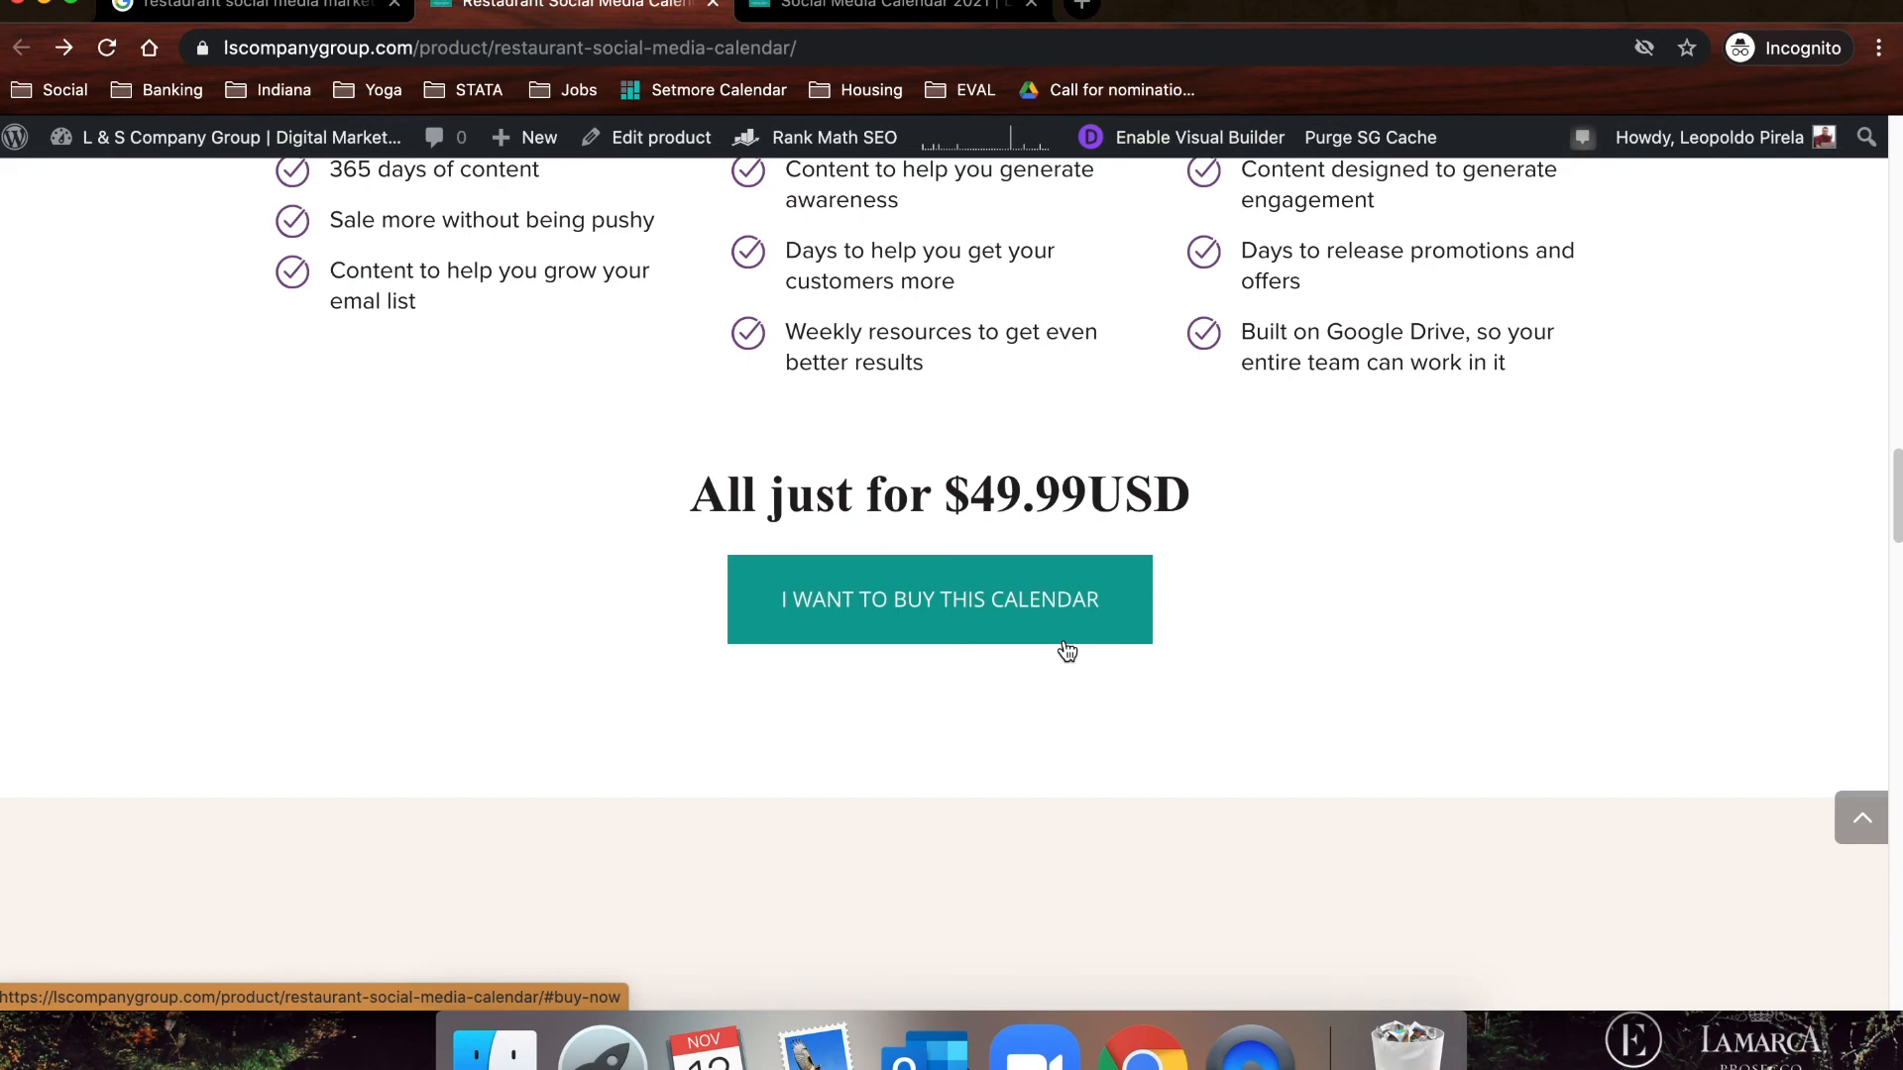
scroll(1064, 646, down, 1)
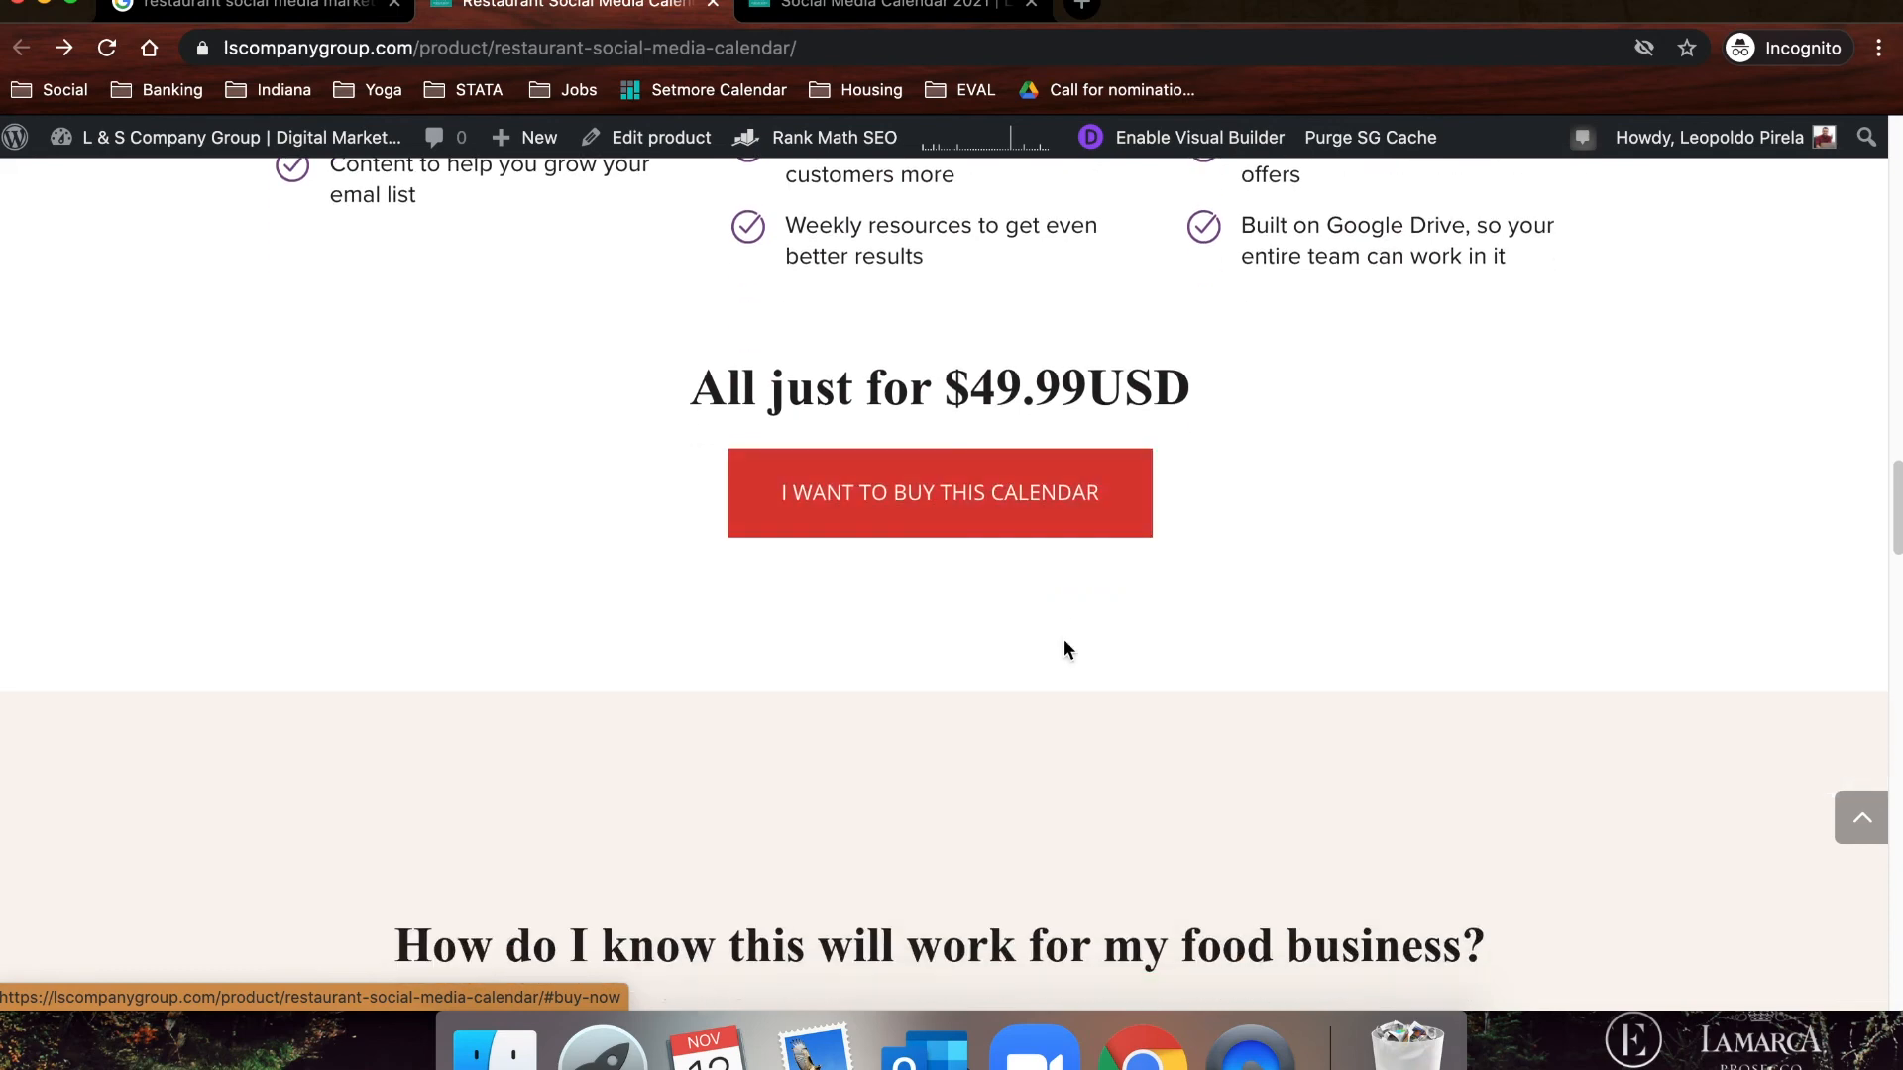
scroll(1094, 615, down, 3)
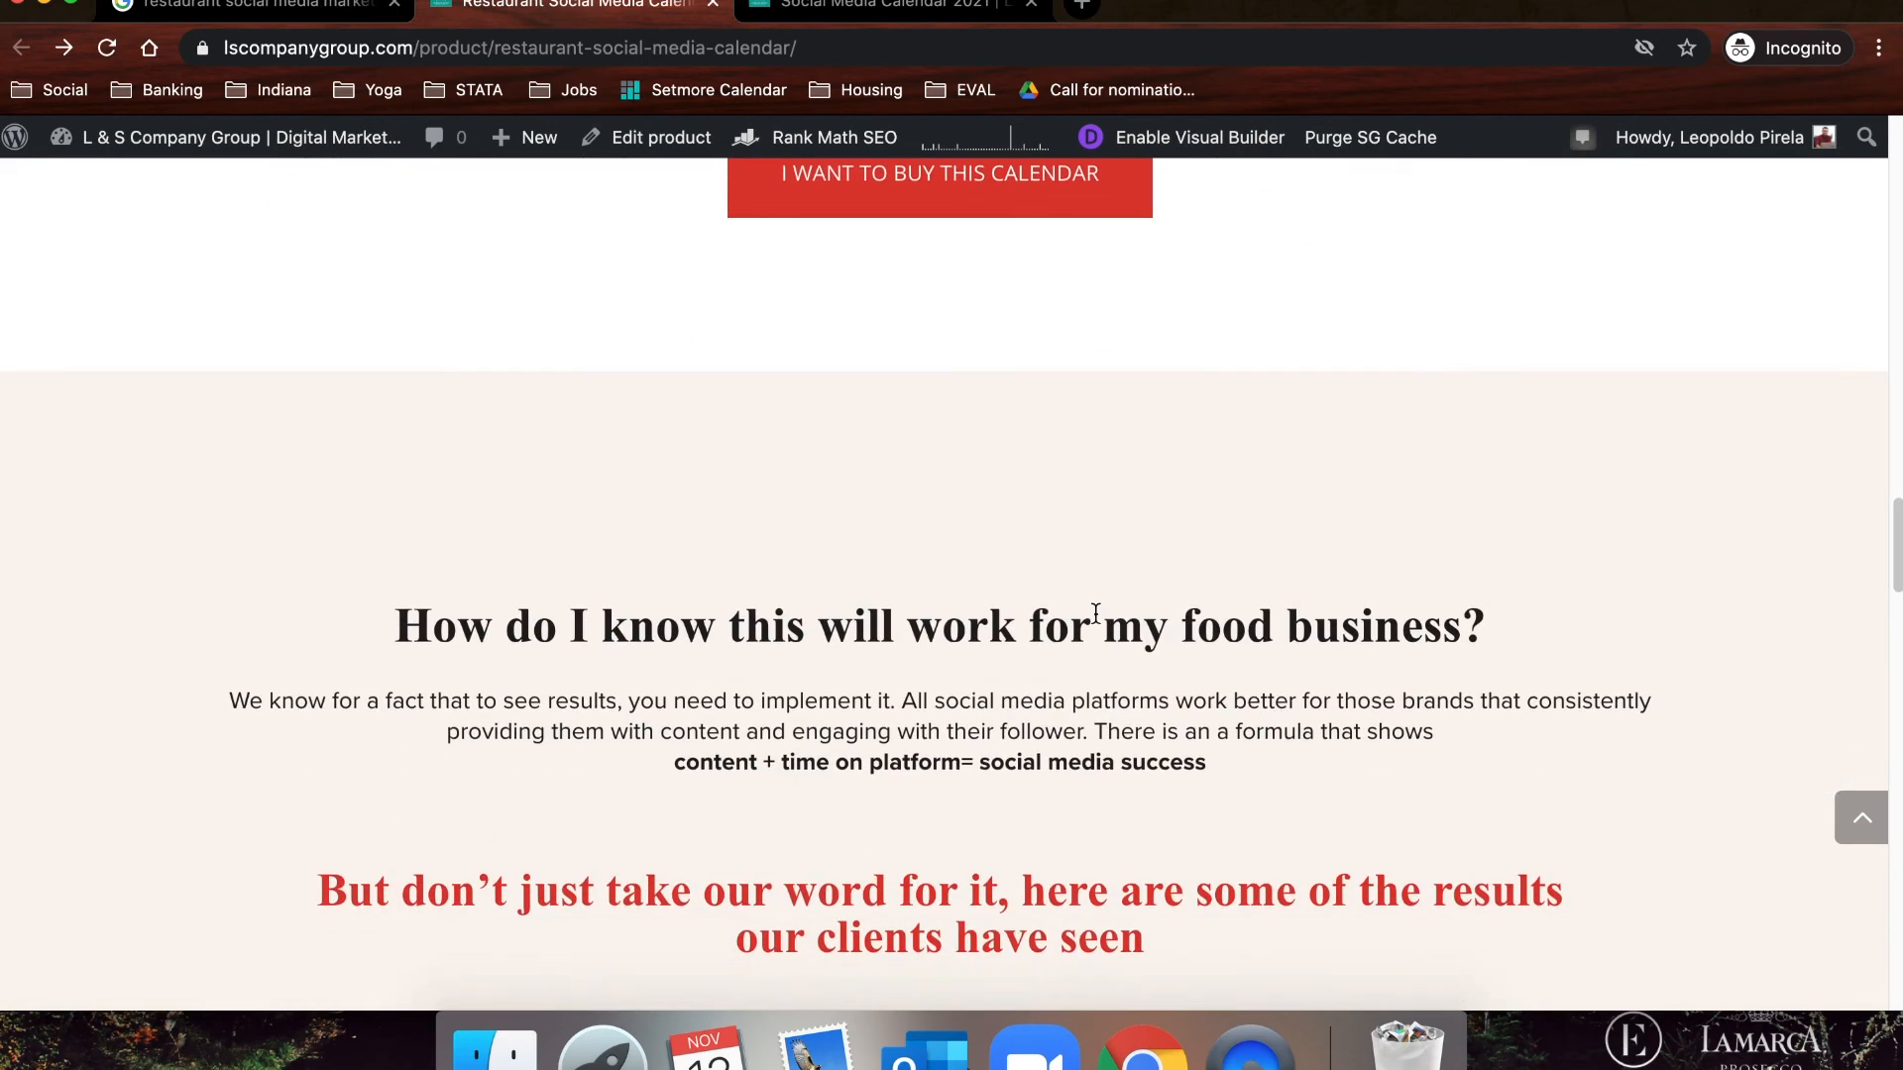